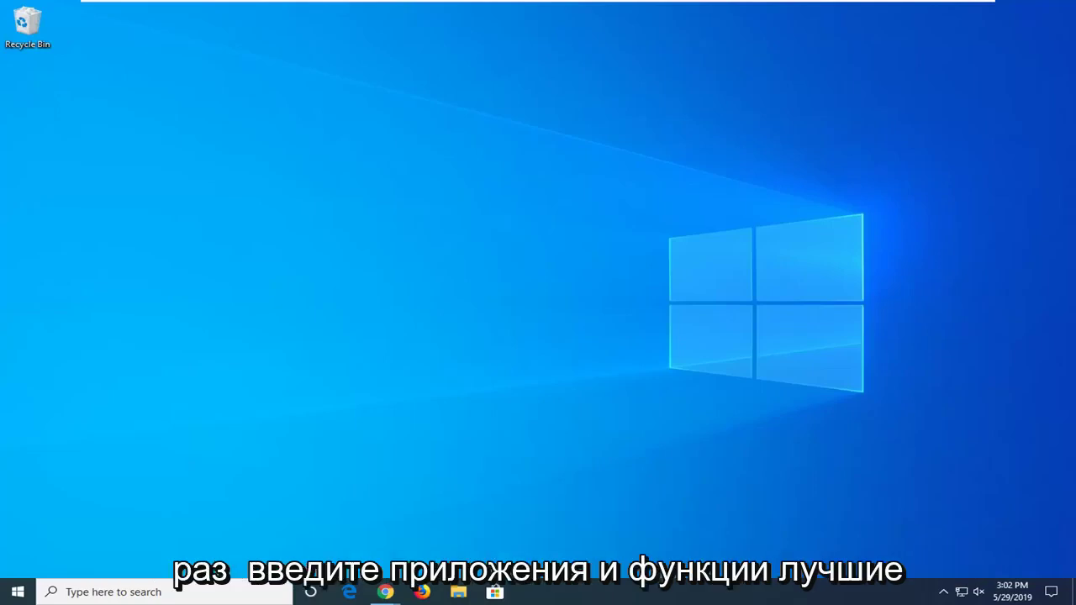
Step: Open Apps & features from Start and filter the installed apps list by 'store'
left_click(14, 594)
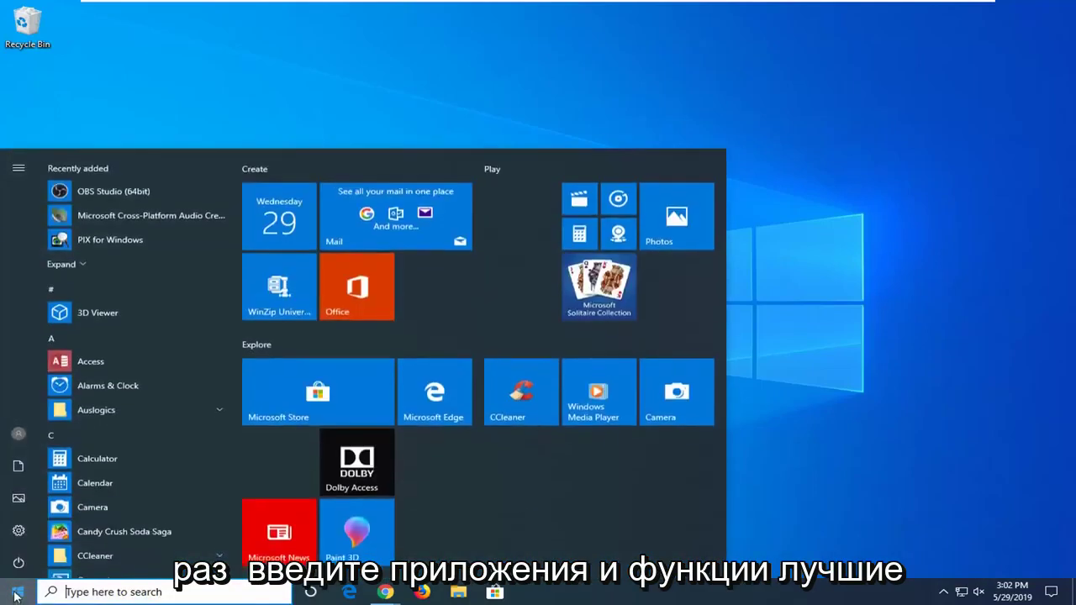
type("apps and feat")
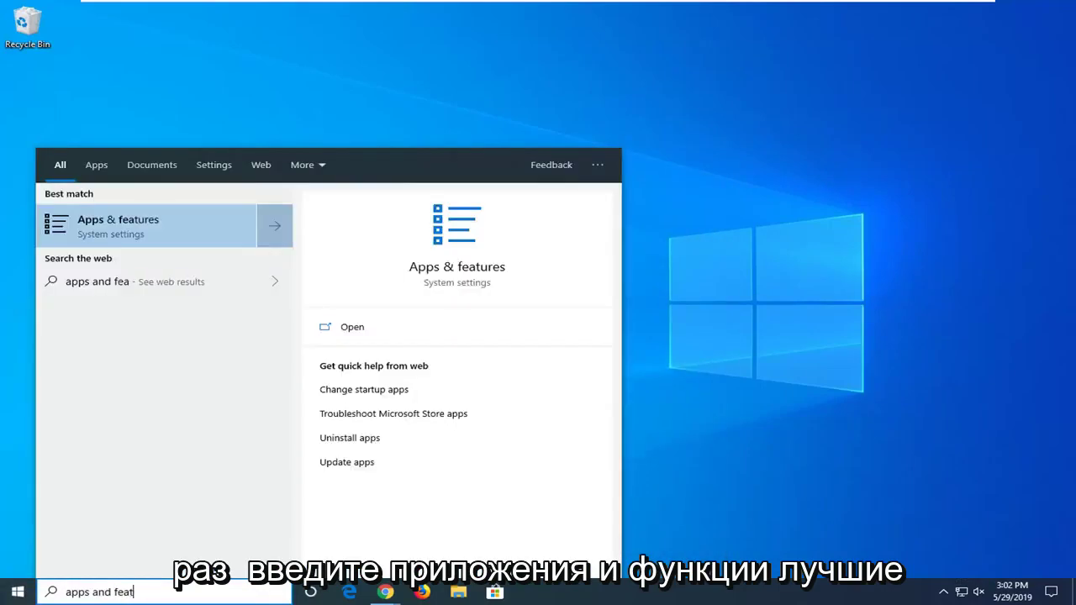
type("ures")
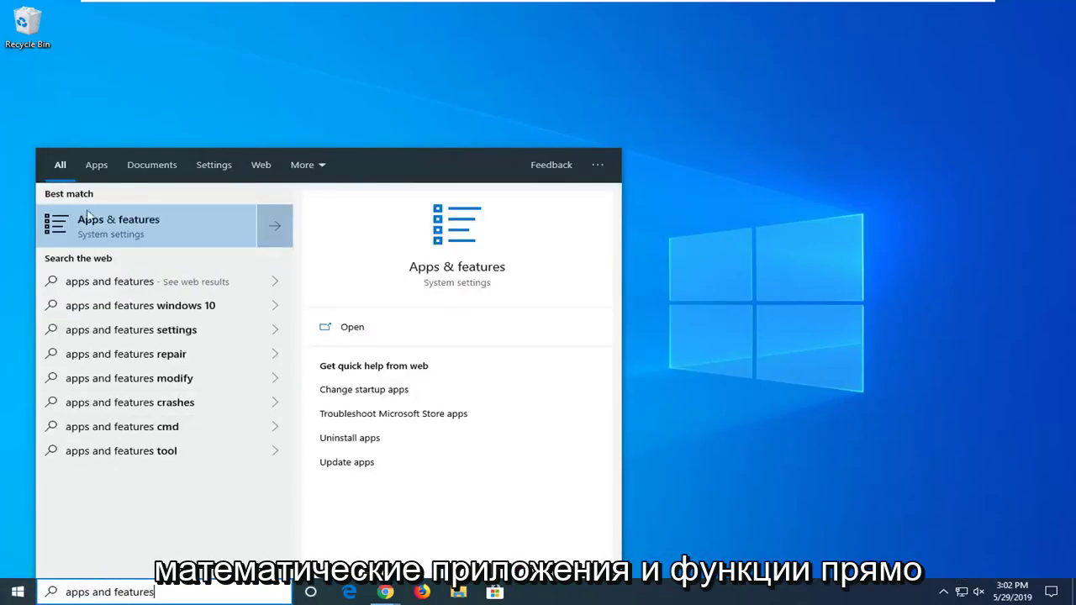
left_click(174, 225)
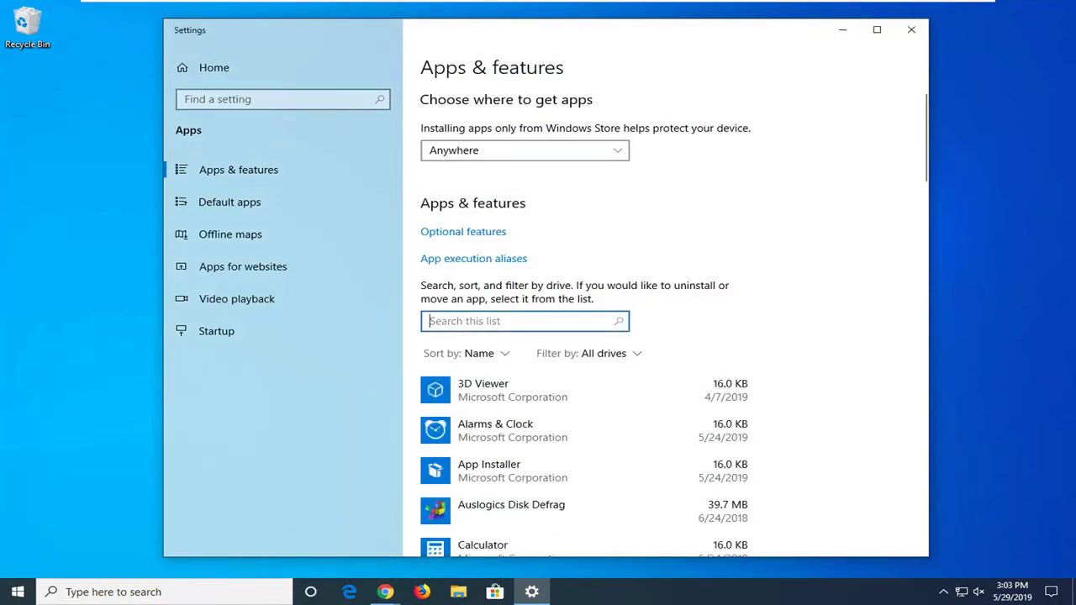
type("s")
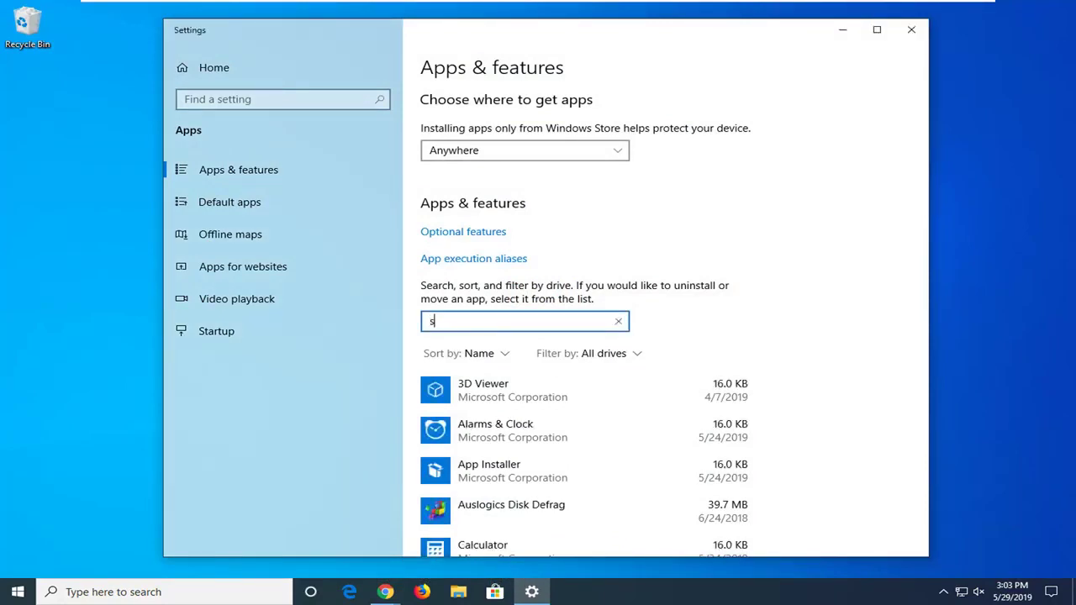
type("tore")
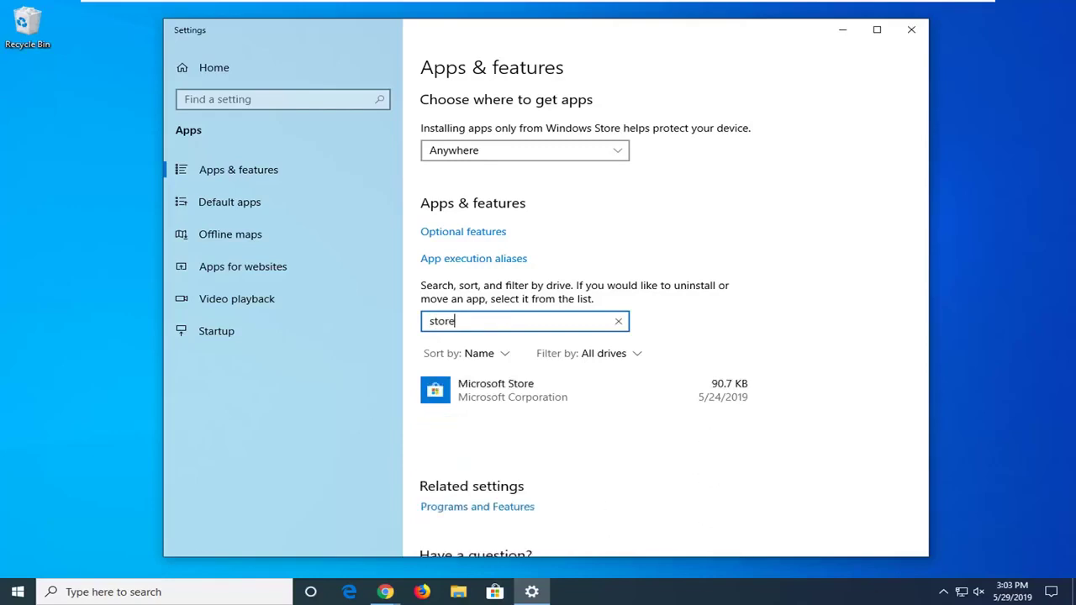
Step: Reset Microsoft Store from its Advanced options, confirm the data deletion, then close Settings
left_click(494, 398)
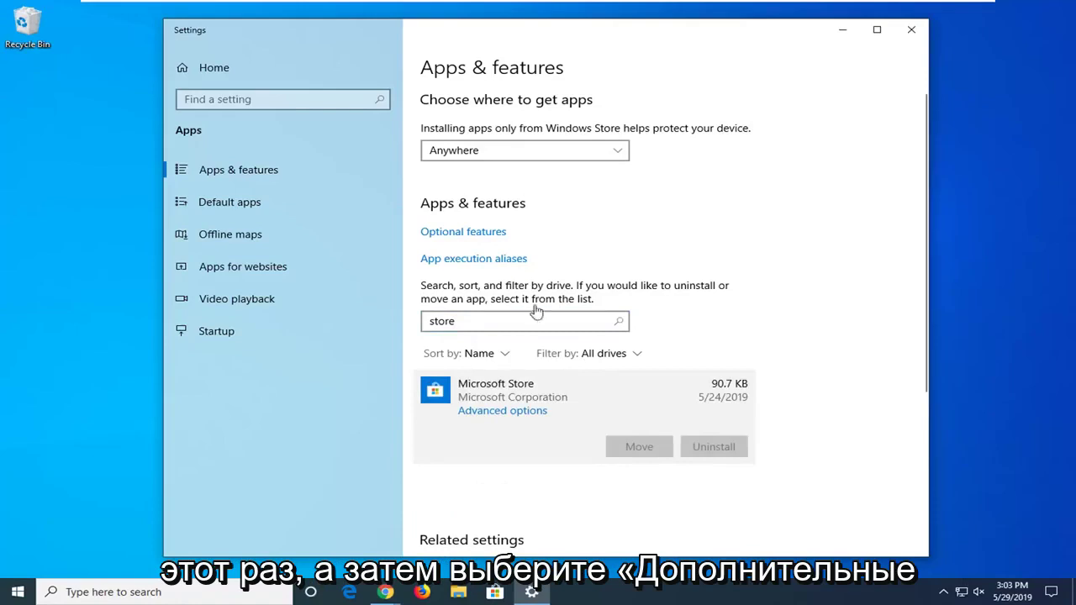
left_click(504, 412)
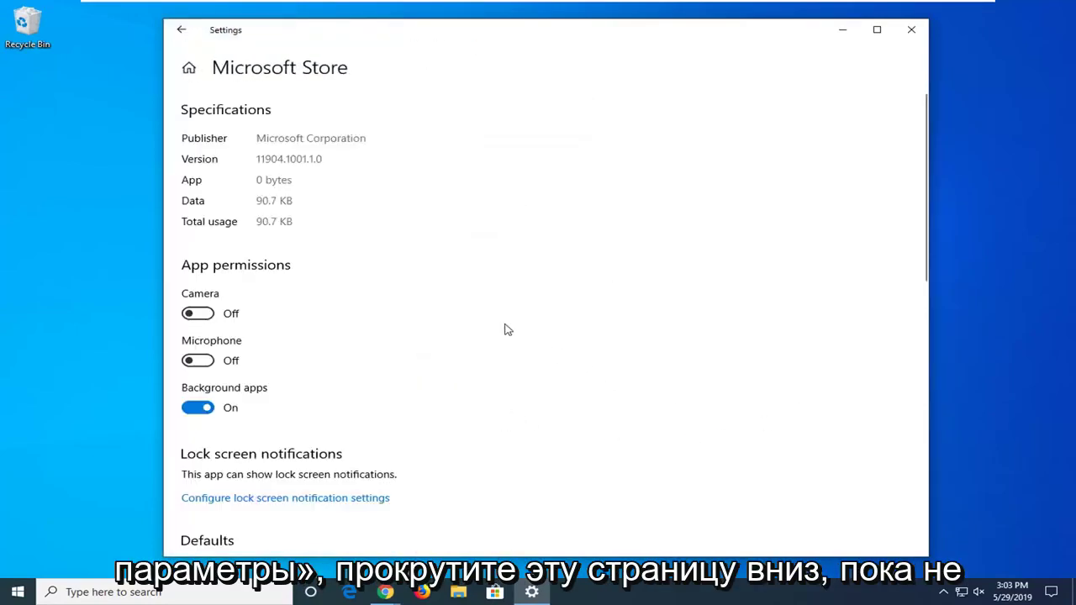
scroll(504, 332, "down", 2)
scroll(504, 336, "down", 1)
scroll(505, 340, "down", 1)
scroll(502, 340, "down", 2)
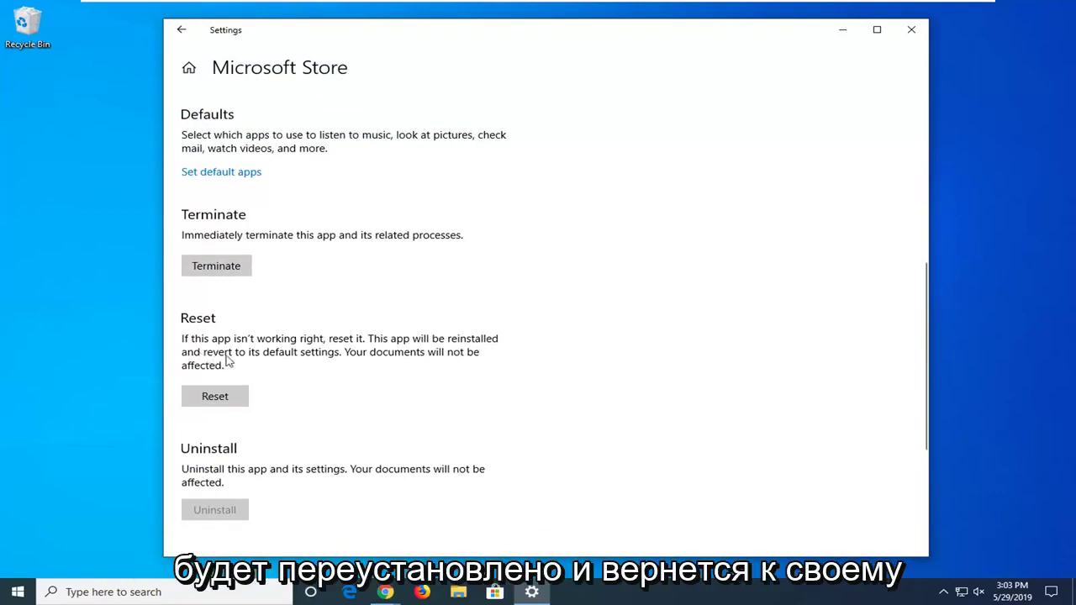
left_click(225, 399)
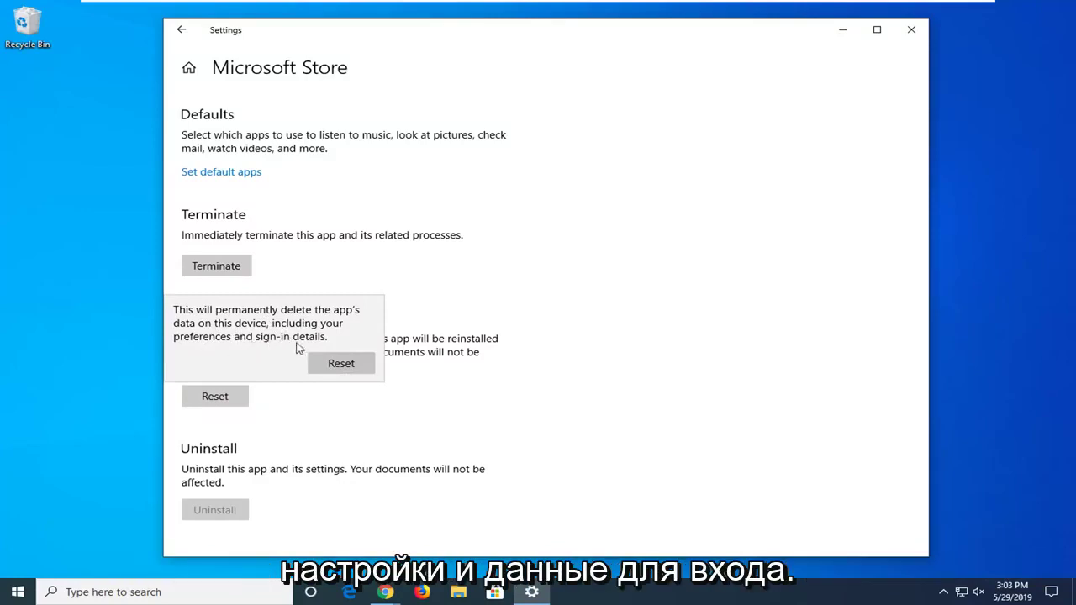
left_click(354, 368)
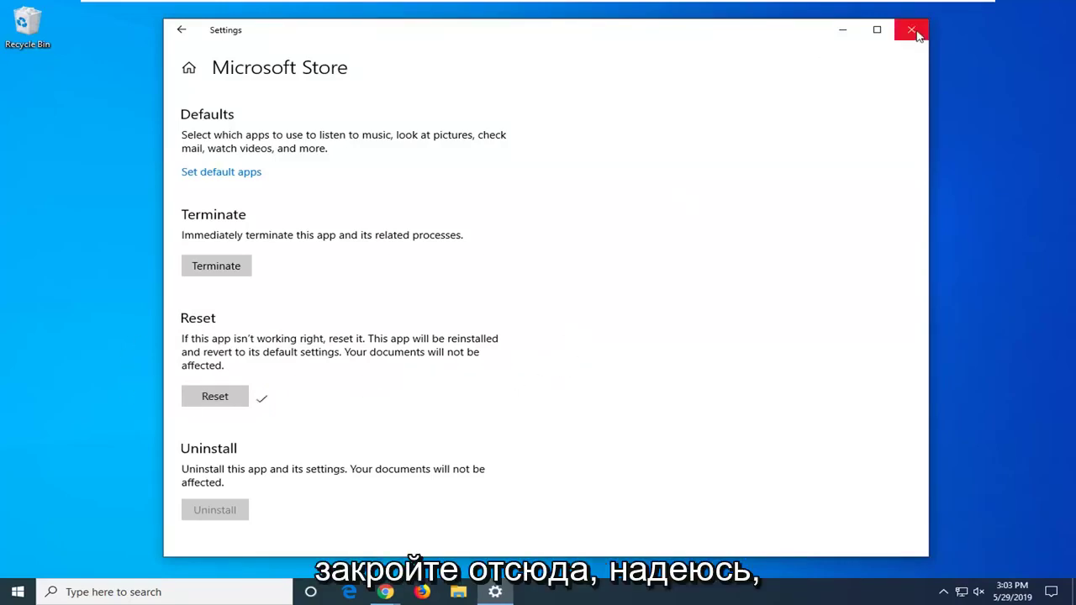
left_click(913, 34)
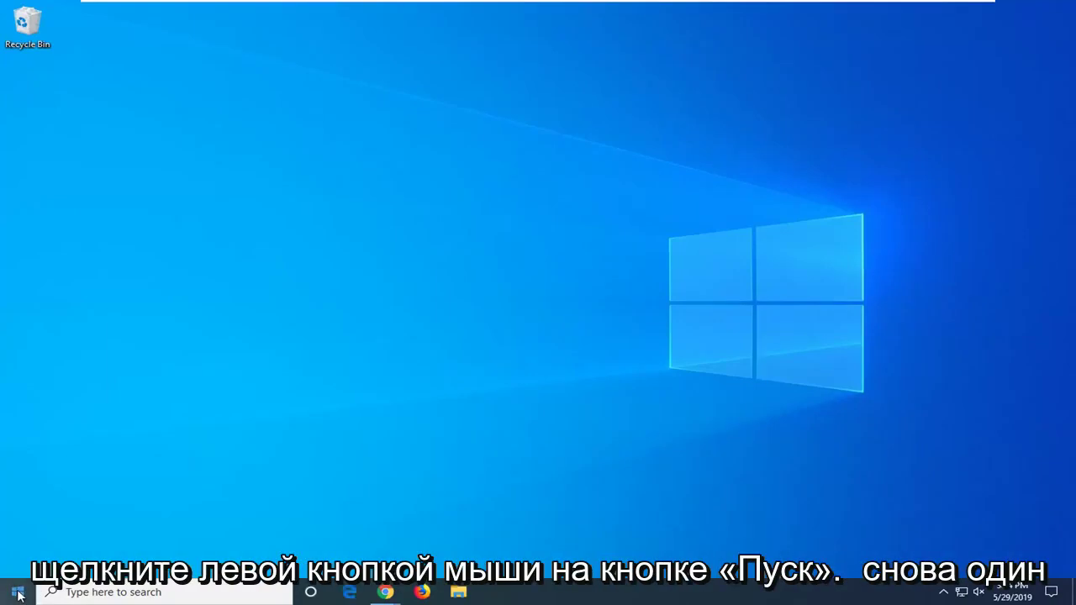
Step: Run 'regedit' as administrator from Start and approve the UAC prompt
left_click(18, 594)
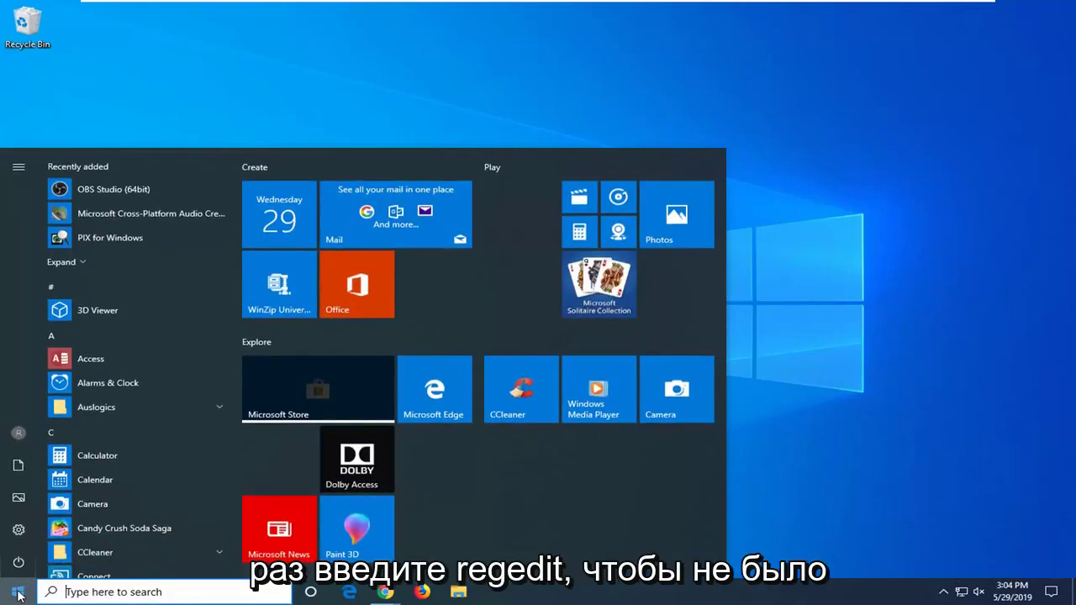
type("regedit")
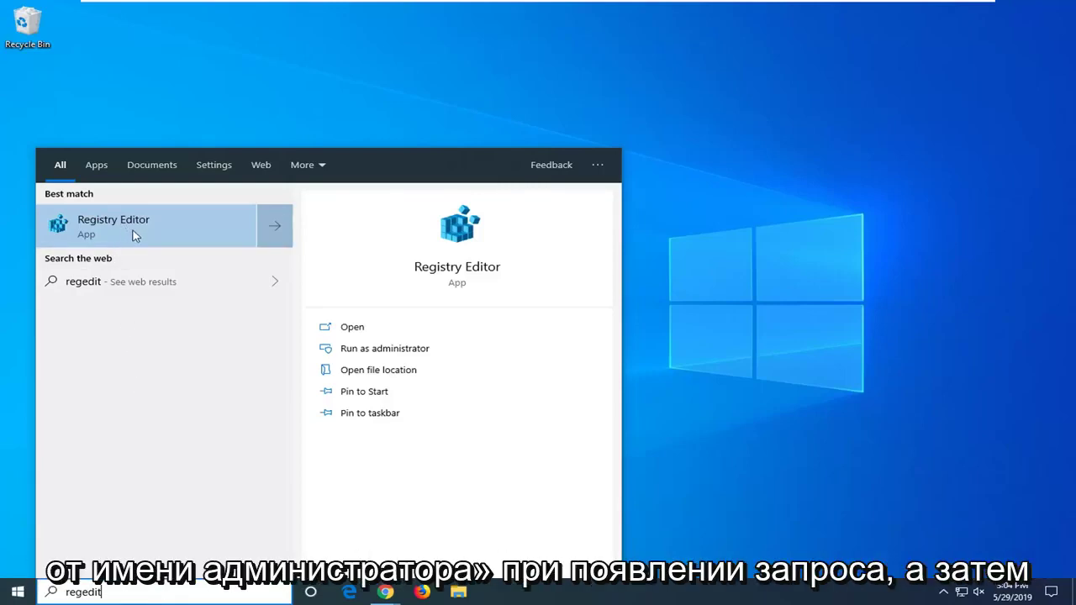
right_click(200, 233)
key("Escape")
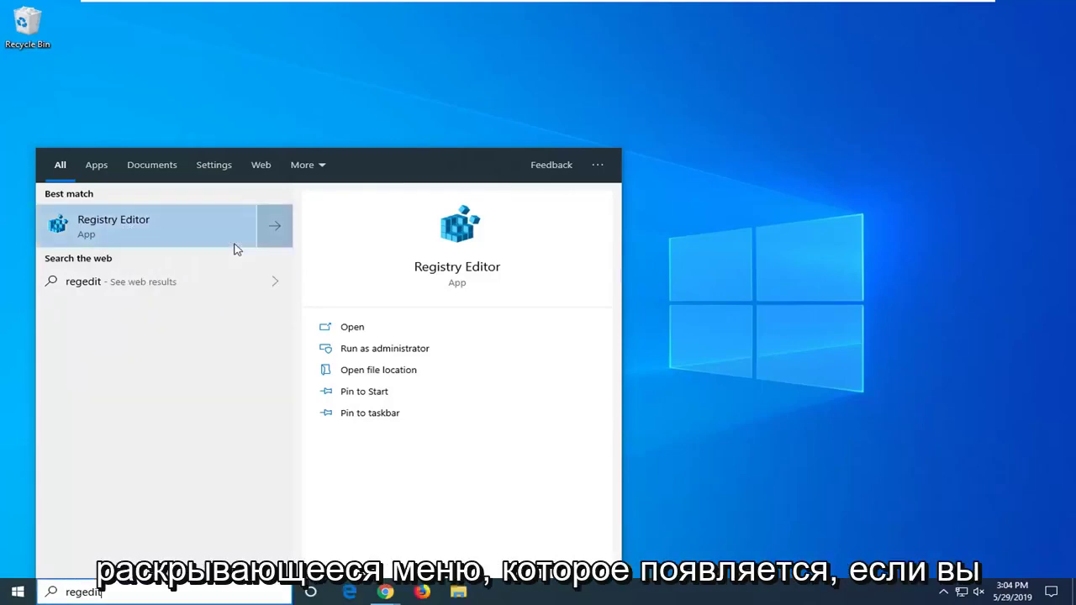
left_click(235, 248)
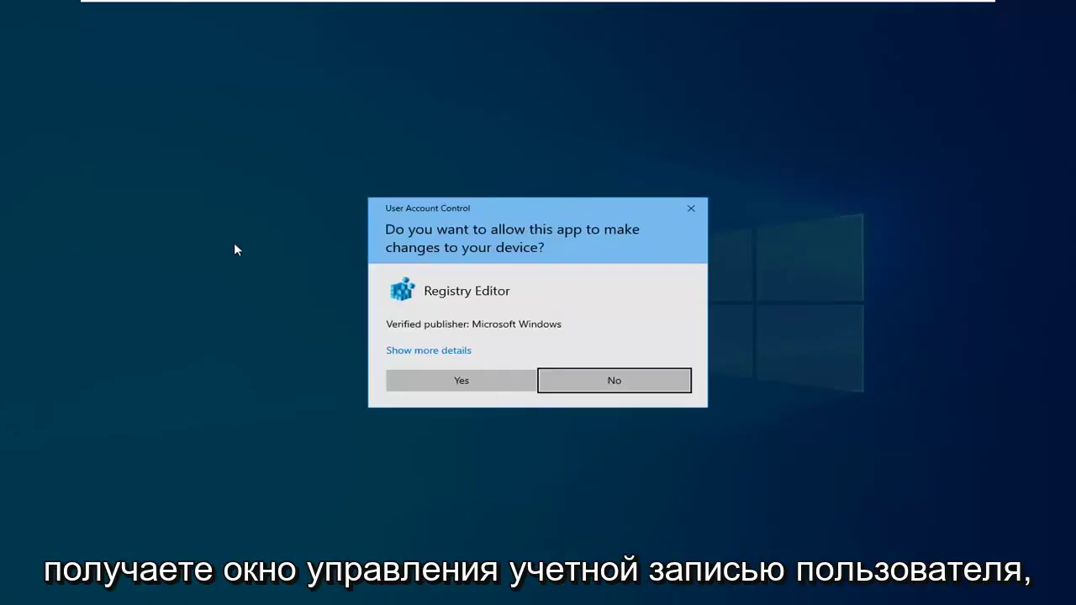
left_click(435, 386)
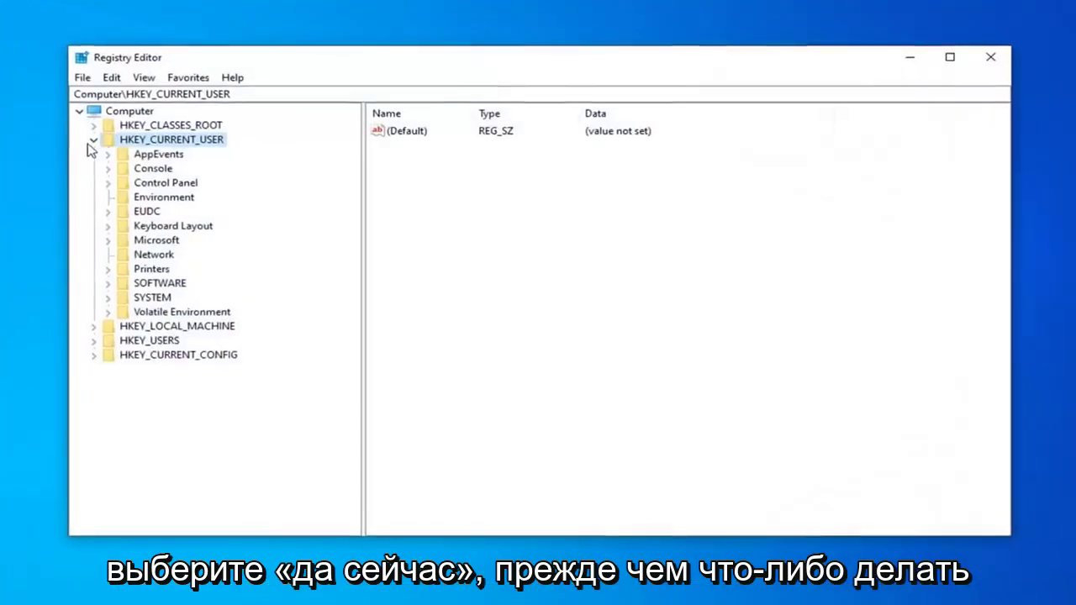
left_click(78, 140)
Step: Export the whole registry from the Computer root, range All, as a backup file
left_click(90, 113)
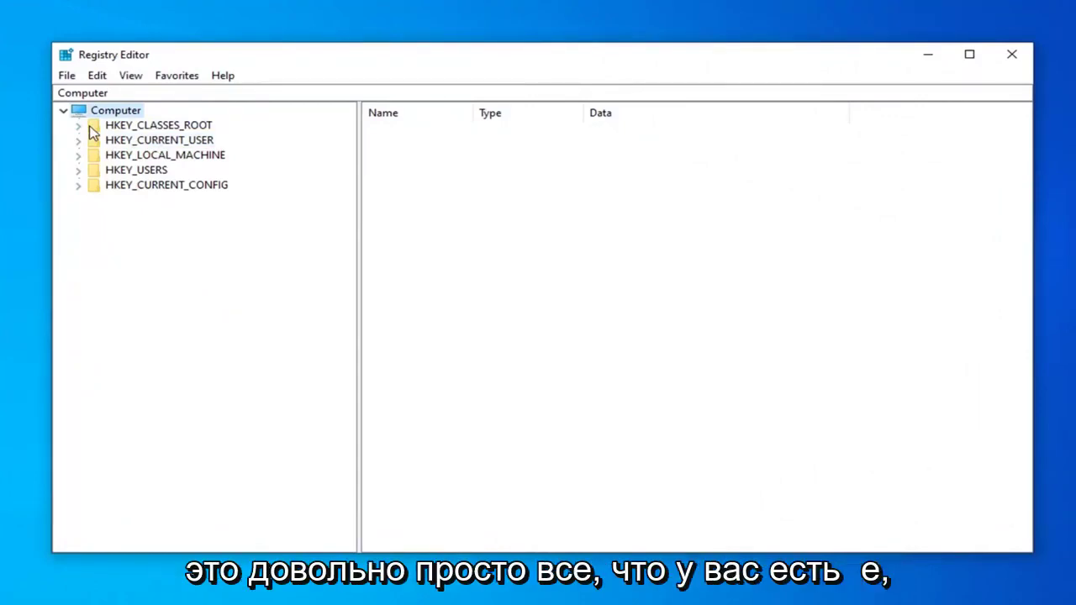
left_click(68, 76)
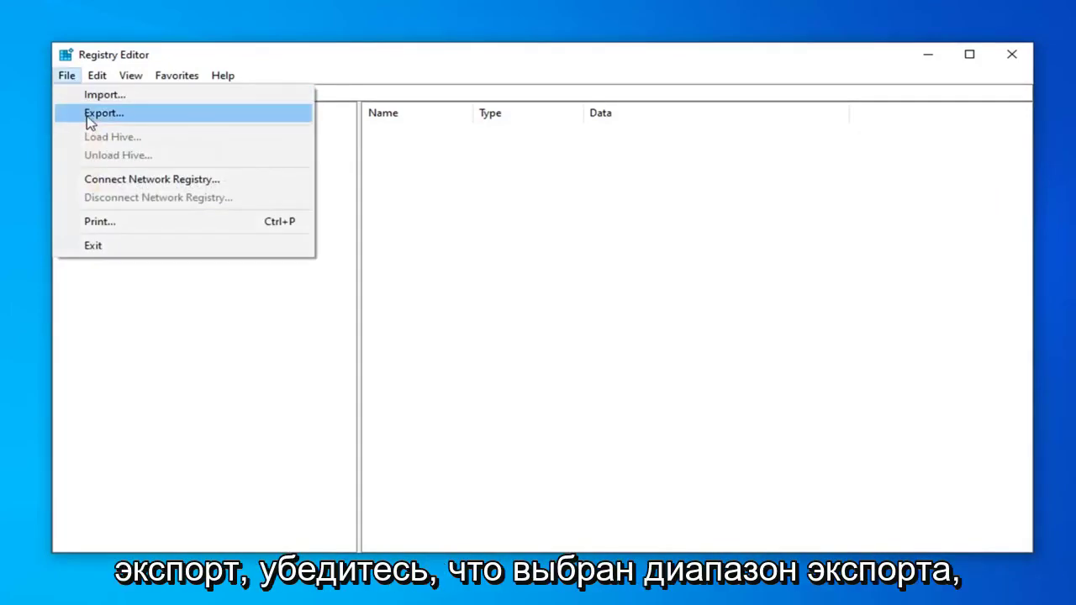
left_click(89, 115)
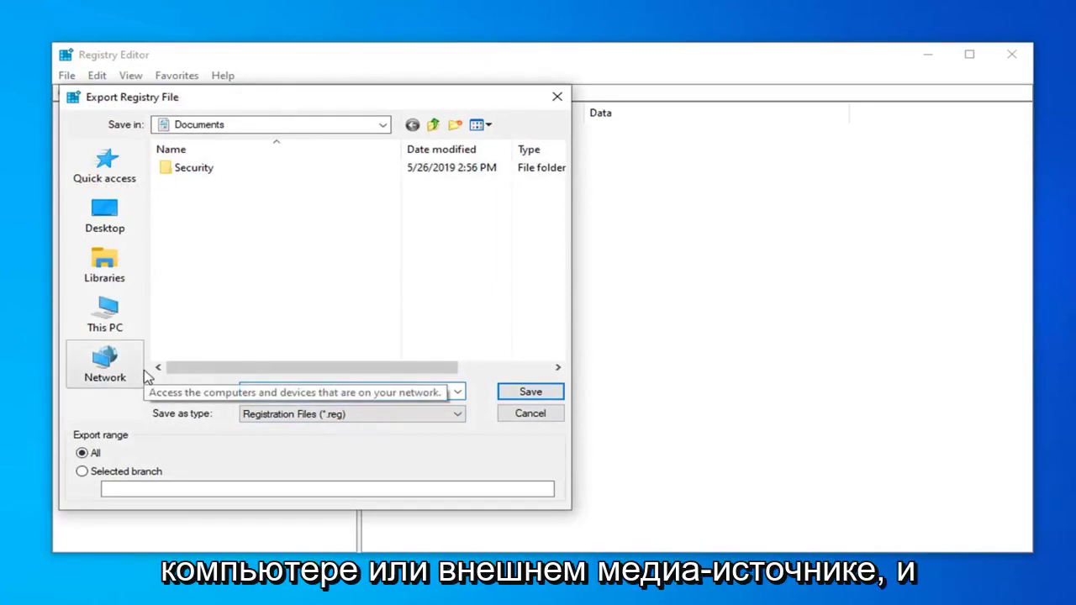
left_click(529, 414)
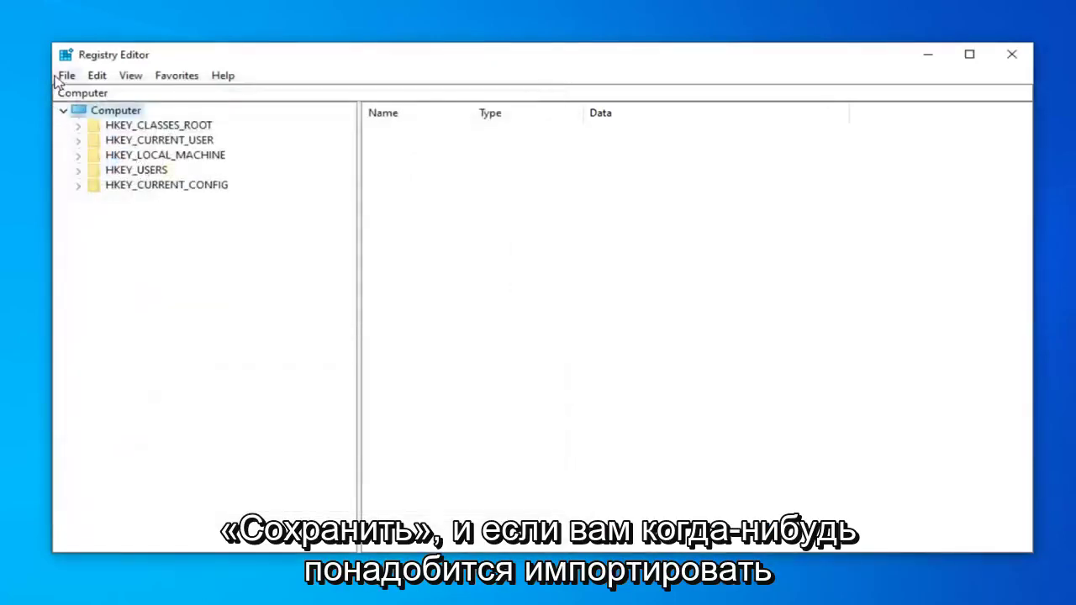
Step: Open the registry Import dialog and cancel it without importing anything
left_click(67, 76)
left_click(92, 95)
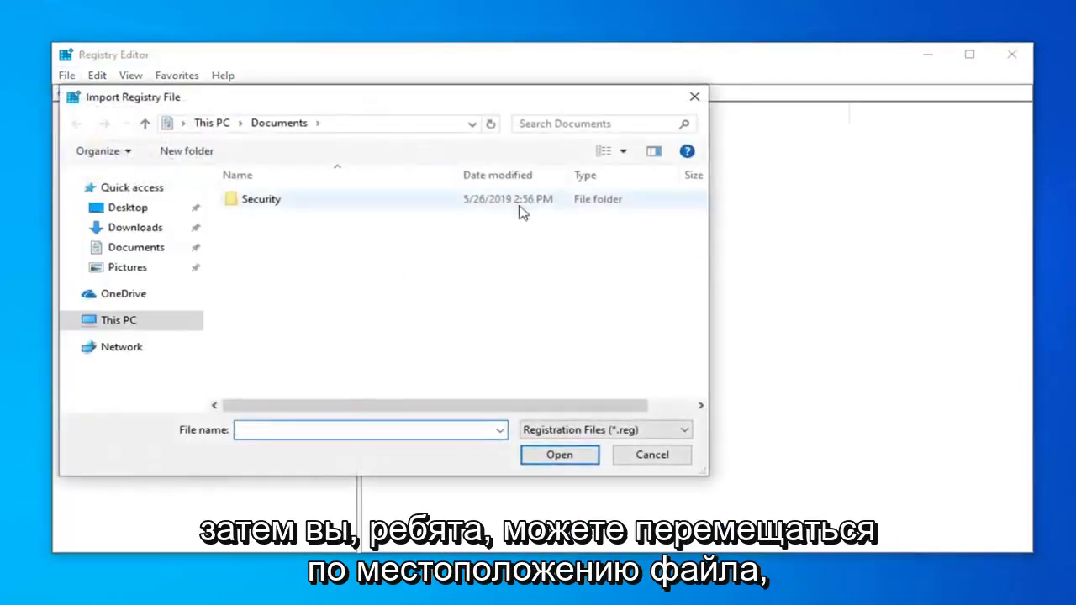
left_click(639, 456)
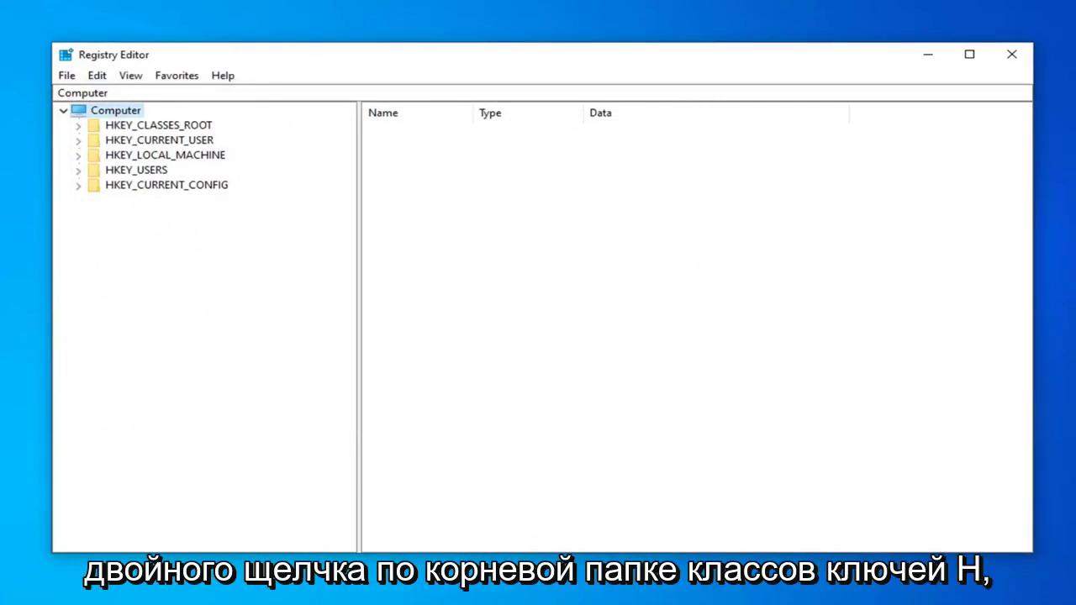
Step: Expand HKEY_CLASSES_ROOT and scroll down to the .exe key, whose Default reads exefile
left_click(143, 128)
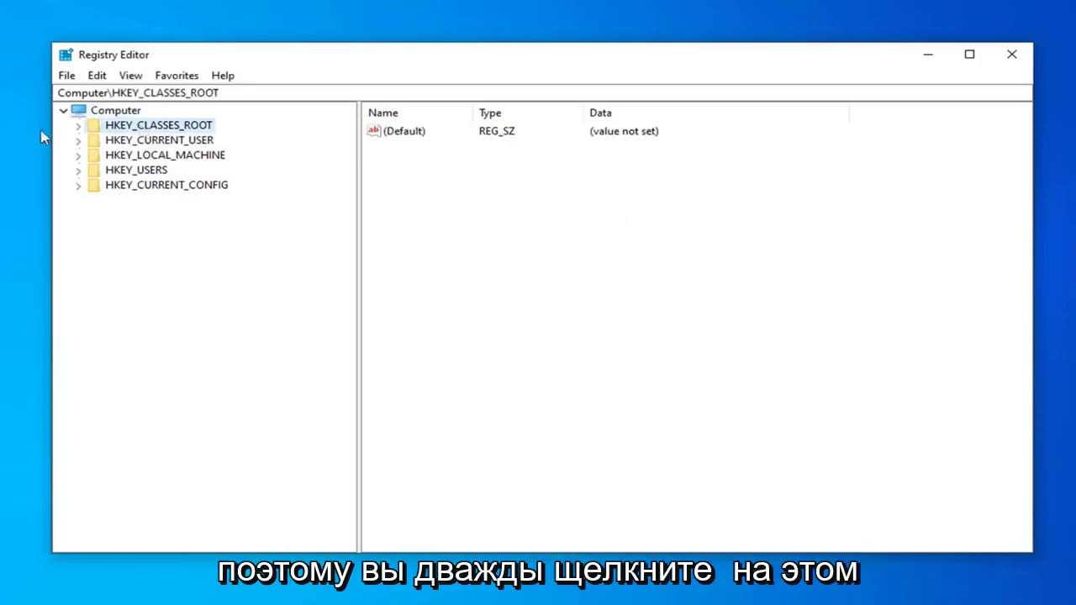
left_click(77, 126)
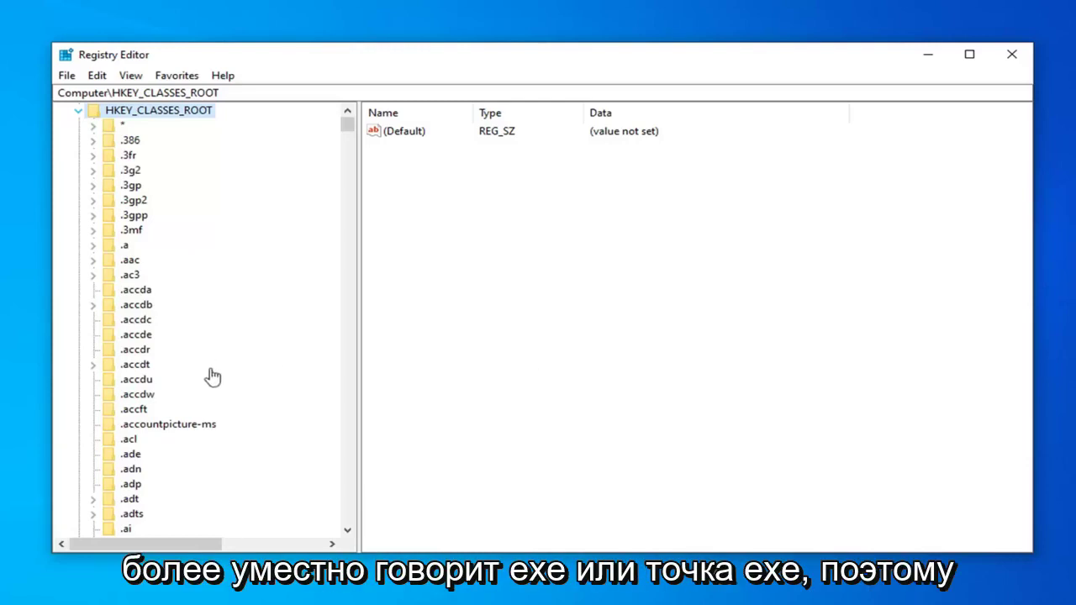
left_click(137, 379)
scroll(134, 470, "down", 3)
scroll(134, 472, "down", 5)
scroll(135, 468, "down", 4)
scroll(140, 476, "down", 5)
scroll(132, 473, "down", 9)
scroll(126, 504, "down", 7)
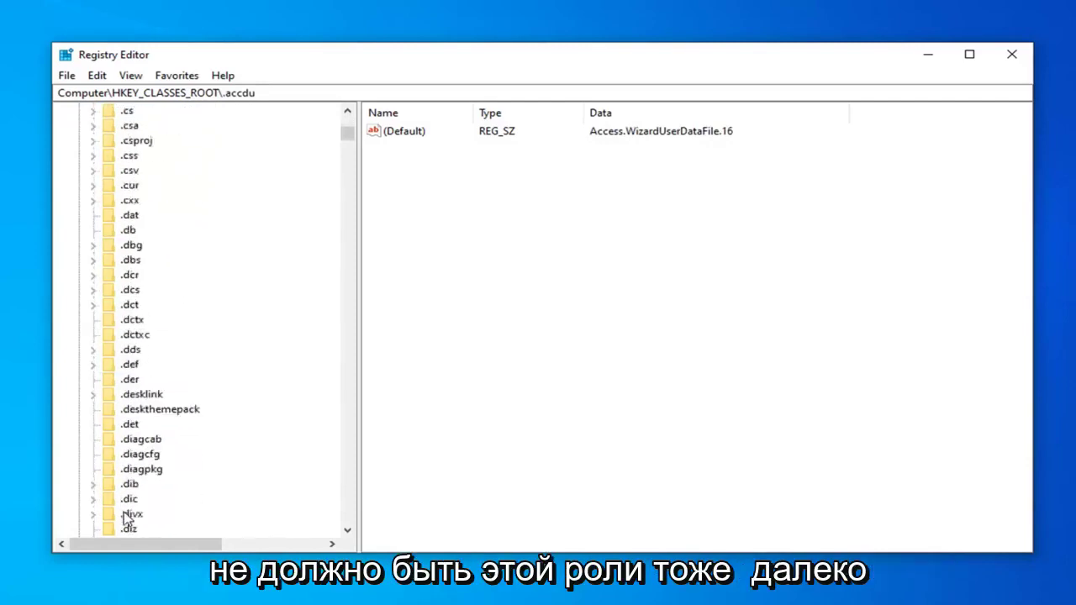
scroll(127, 514, "down", 5)
scroll(125, 519, "down", 10)
scroll(118, 519, "down", 1)
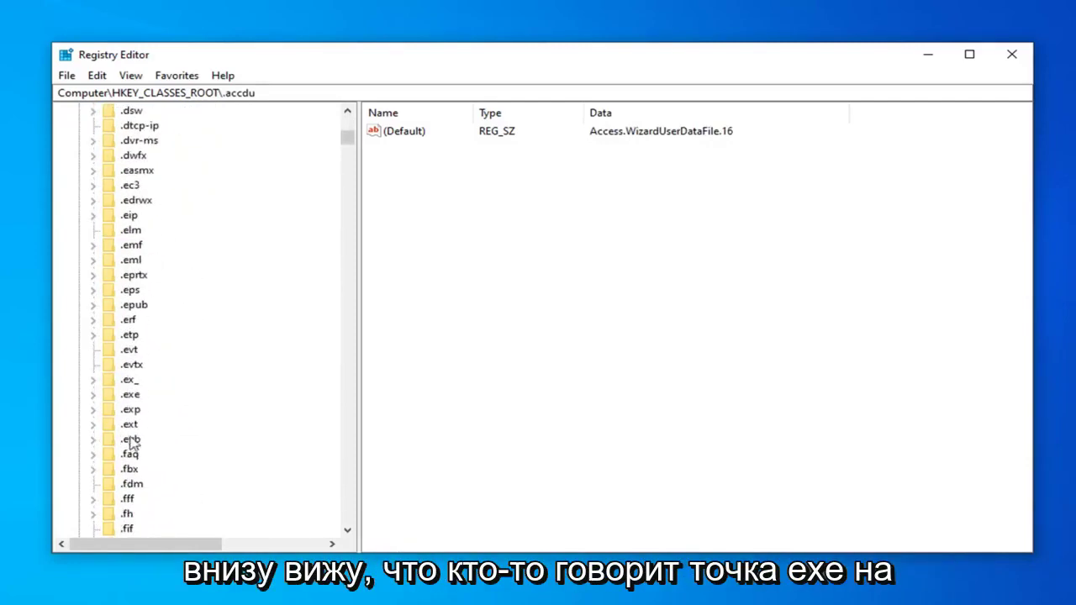
left_click(130, 395)
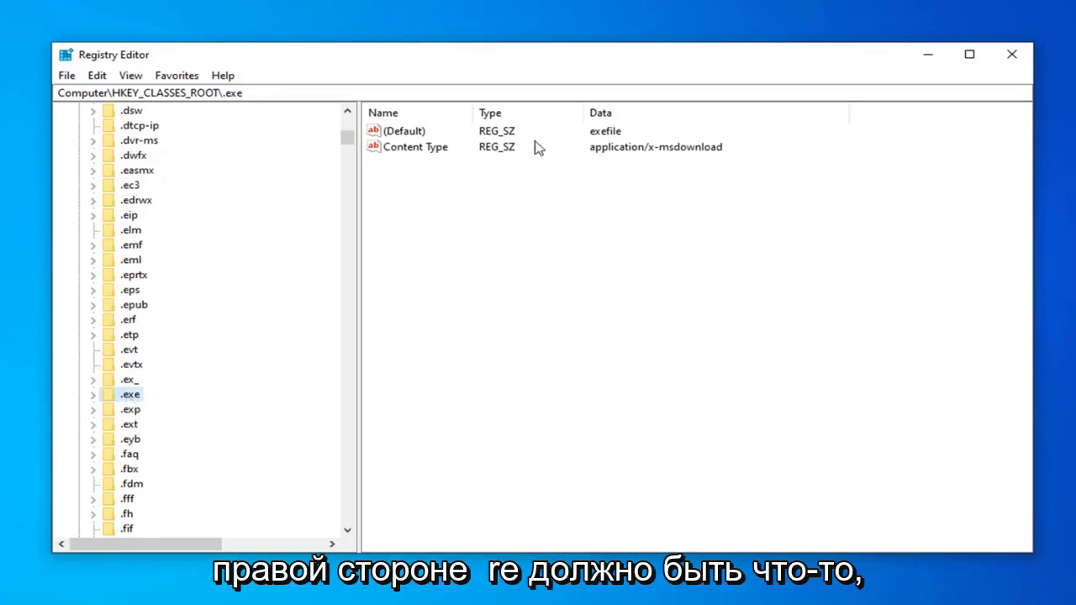
double_click(392, 134)
left_click_drag(327, 131, 620, 173)
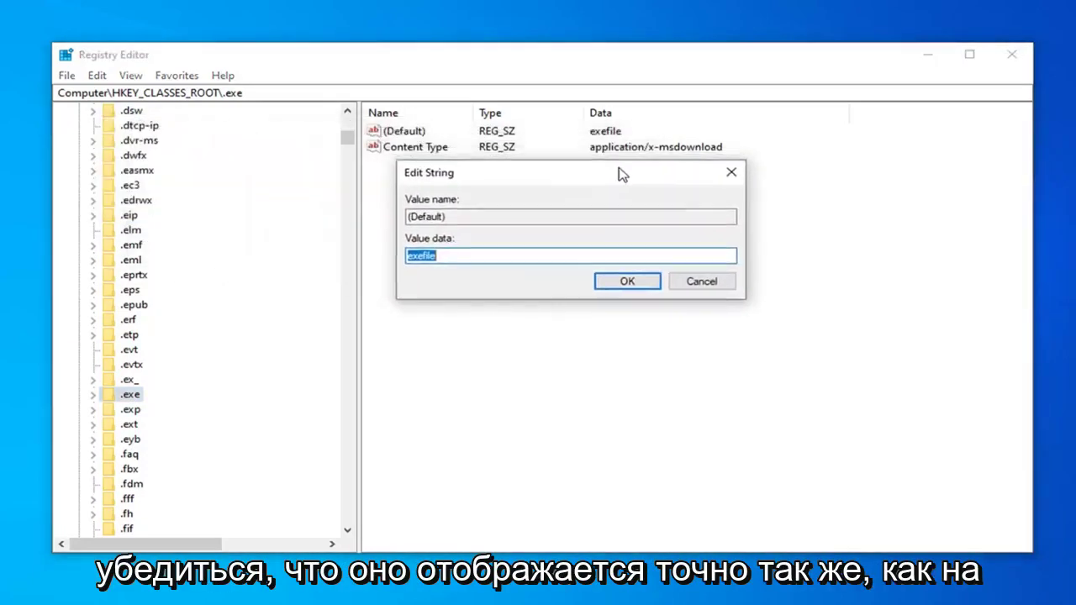
left_click(481, 278)
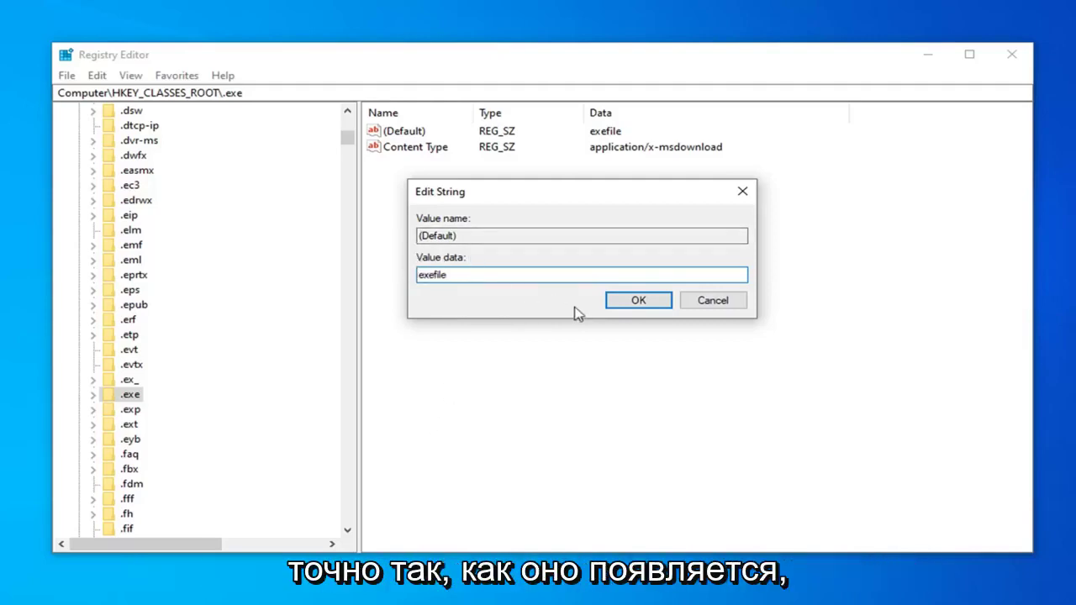
left_click(632, 301)
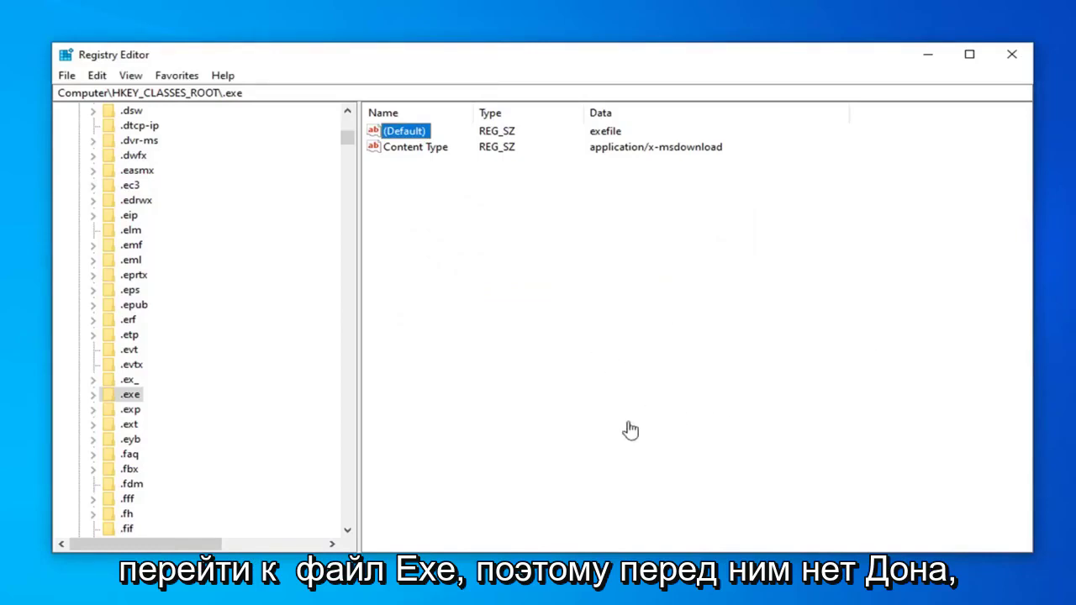
Step: Select the .exp key, then scroll the key tree down to the Excel.* class keys
left_click(135, 410)
scroll(143, 410, "down", 7)
scroll(148, 411, "down", 8)
scroll(148, 409, "down", 8)
scroll(148, 410, "down", 5)
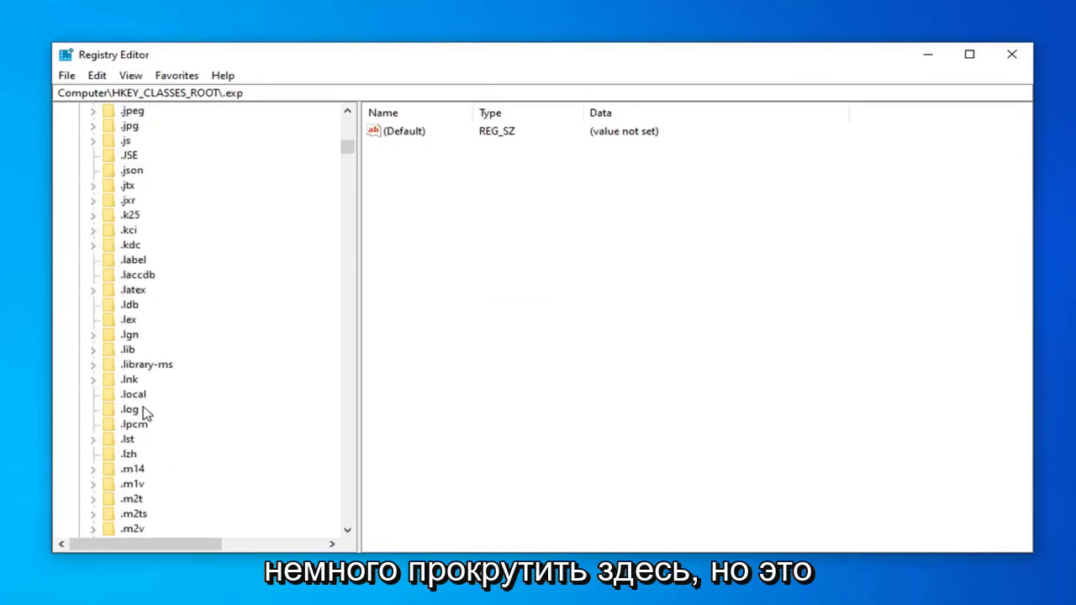
scroll(137, 423, "down", 5)
scroll(139, 416, "down", 9)
scroll(143, 412, "down", 9)
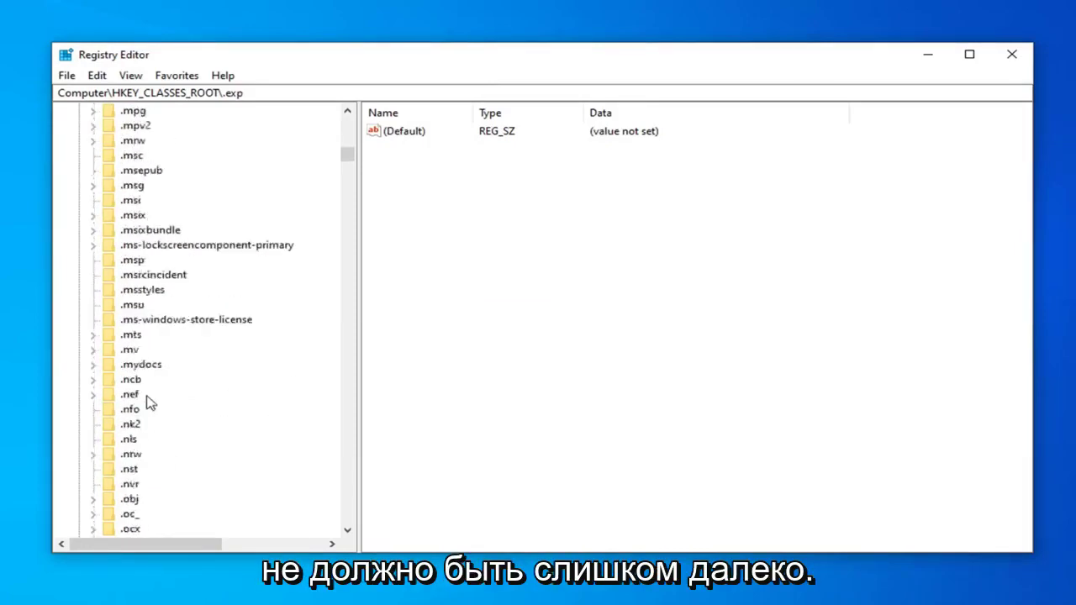
scroll(193, 402, "down", 9)
scroll(213, 397, "down", 6)
mouse_move(348, 159)
left_mouse_down()
mouse_move(362, 356)
mouse_move(346, 492)
mouse_move(356, 178)
mouse_move(354, 253)
left_mouse_up()
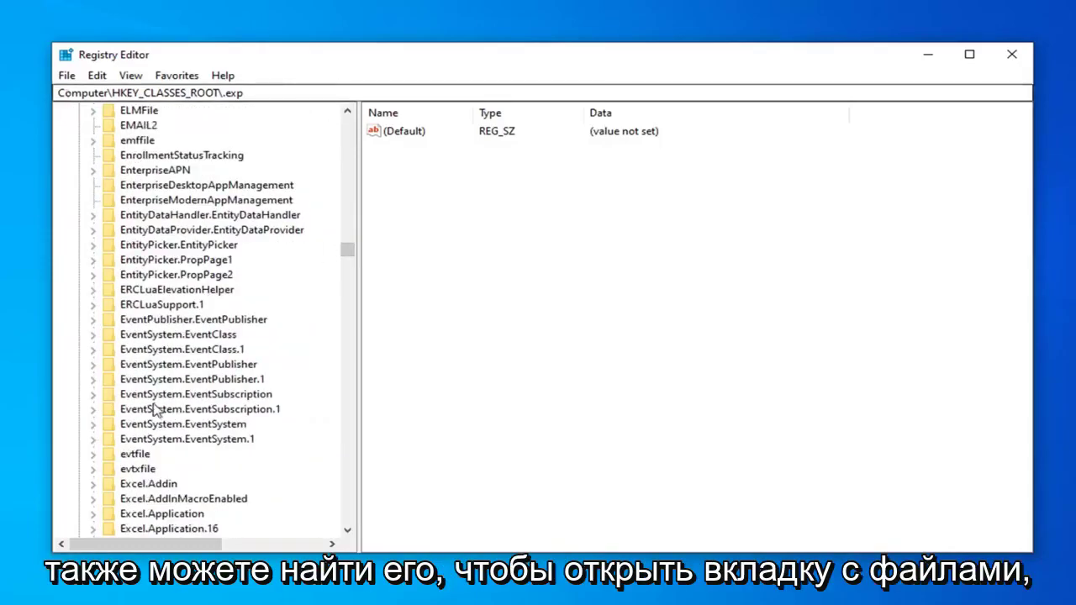
scroll(145, 427, "down", 2)
scroll(144, 427, "down", 5)
scroll(141, 443, "down", 3)
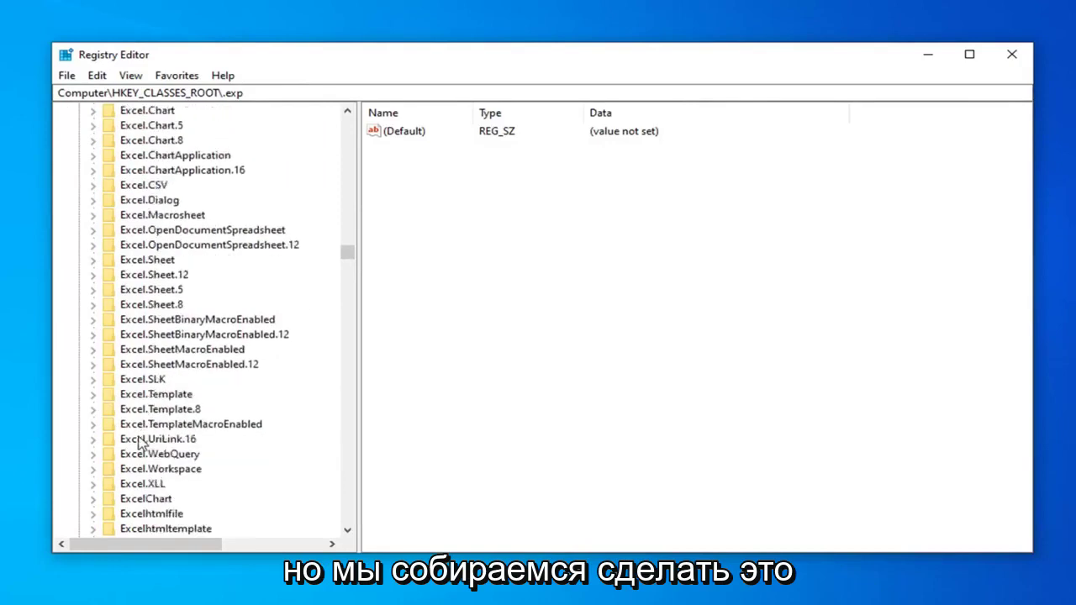
scroll(141, 441, "down", 1)
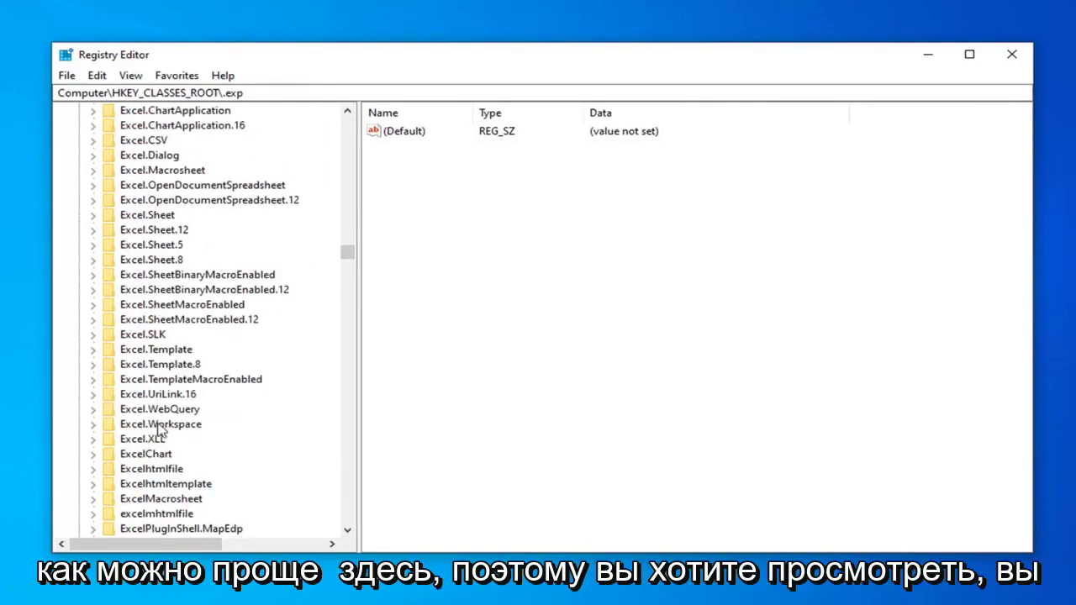
Step: Find 'exefile' through Edit > Find with only Keys checked, landing on the exefile key
left_click(132, 74)
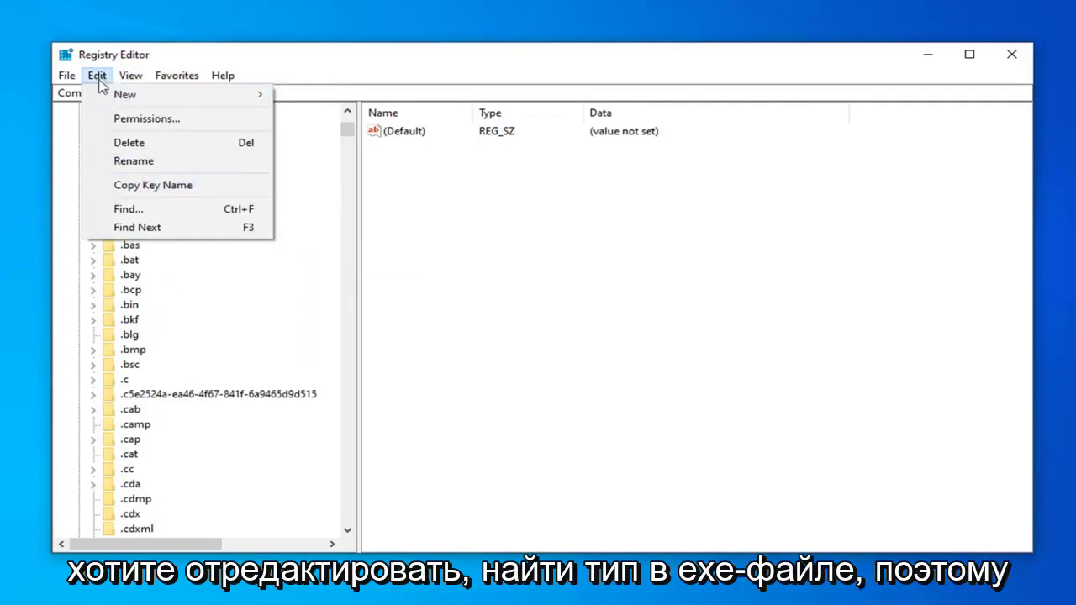
left_click(131, 209)
type("exefile")
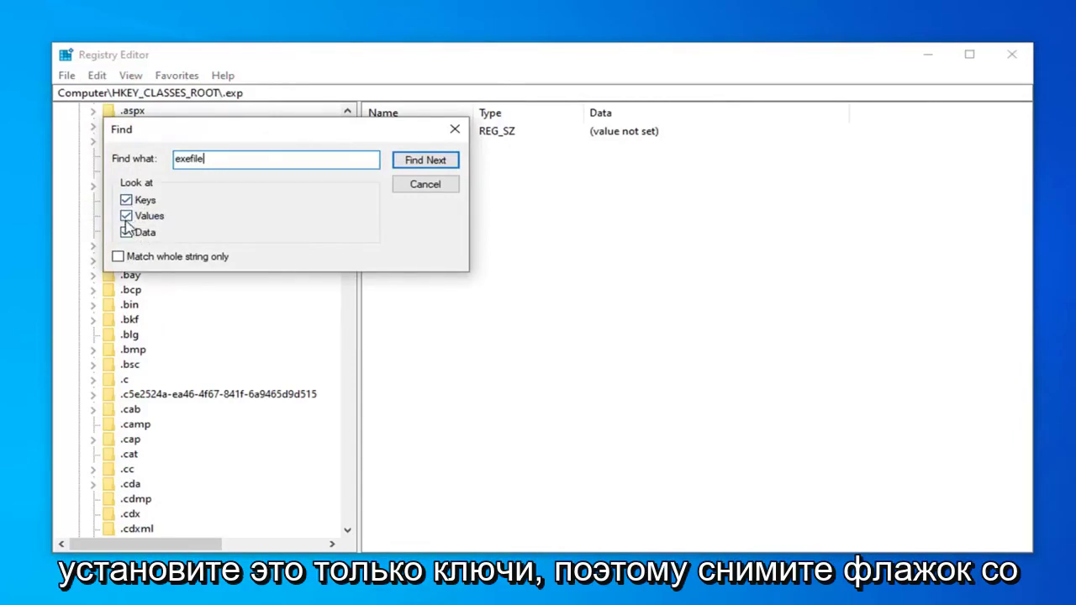
left_click(126, 217)
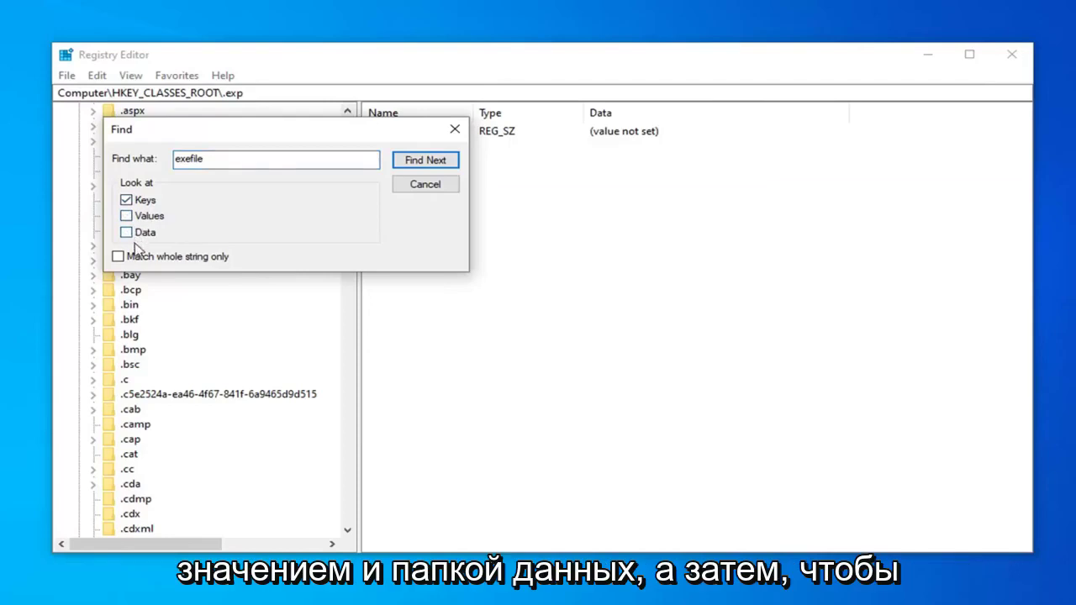
left_click(428, 163)
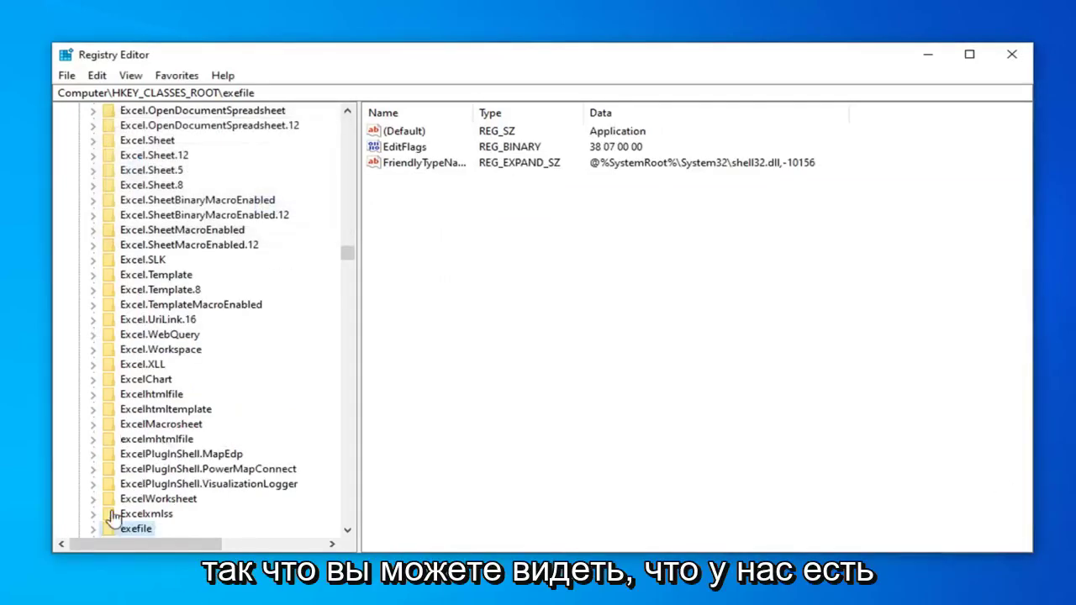
scroll(125, 505, "down", 1)
scroll(123, 399, "down", 2)
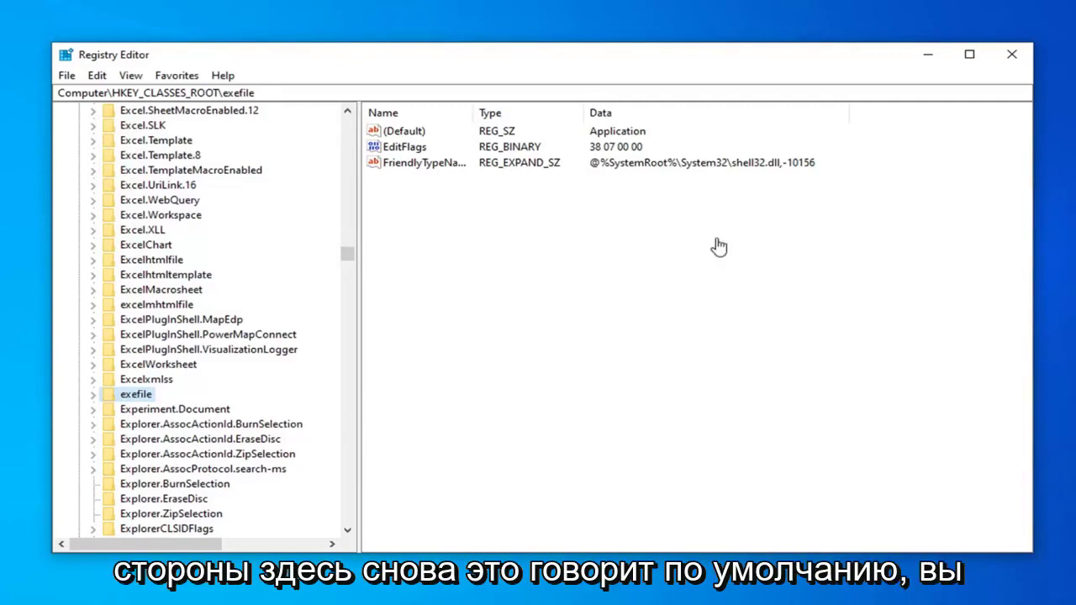
double_click(406, 133)
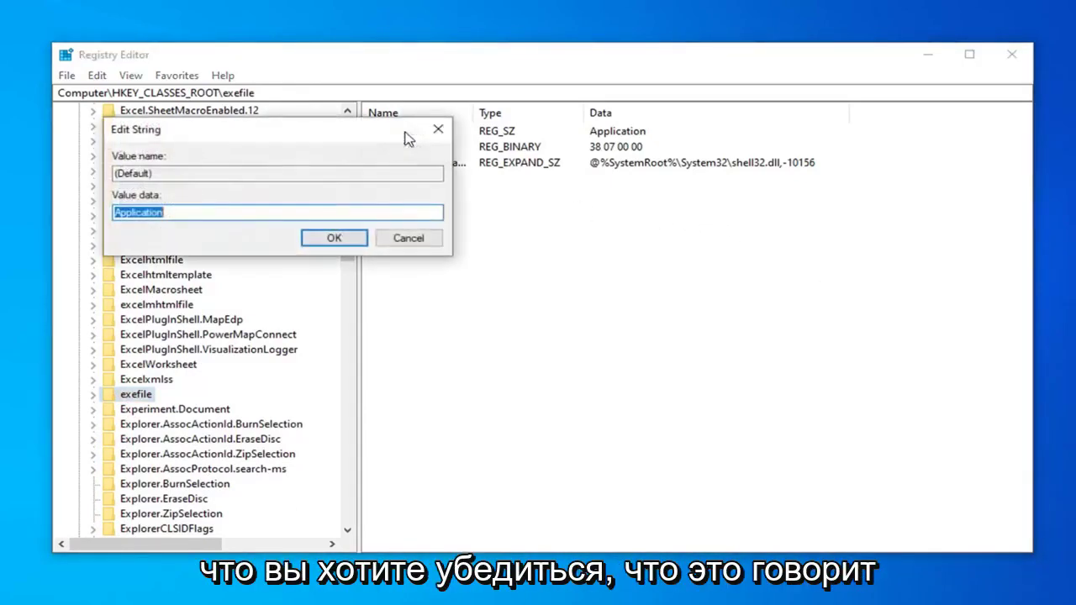
left_click_drag(312, 129, 716, 166)
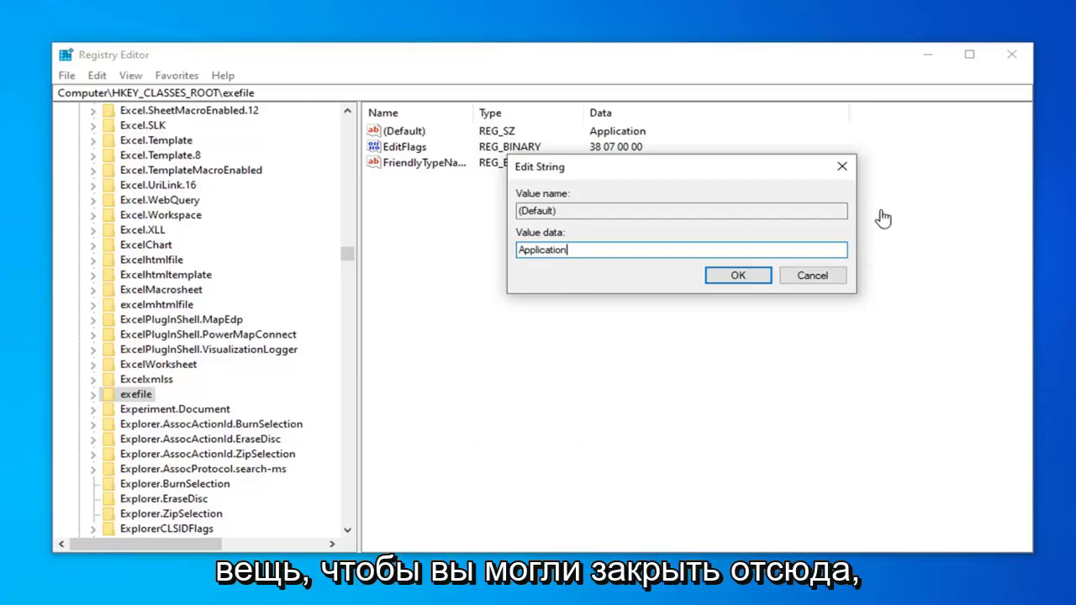
left_click(841, 165)
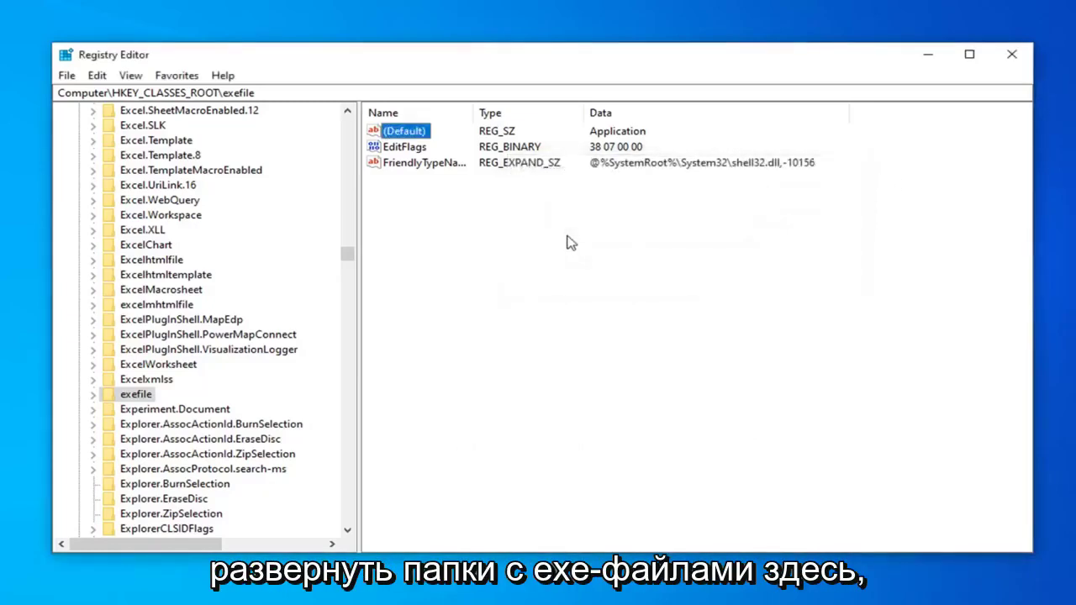
Step: Expand exefile > shell > open and select command, whose Default is "%1" %*
left_click(94, 395)
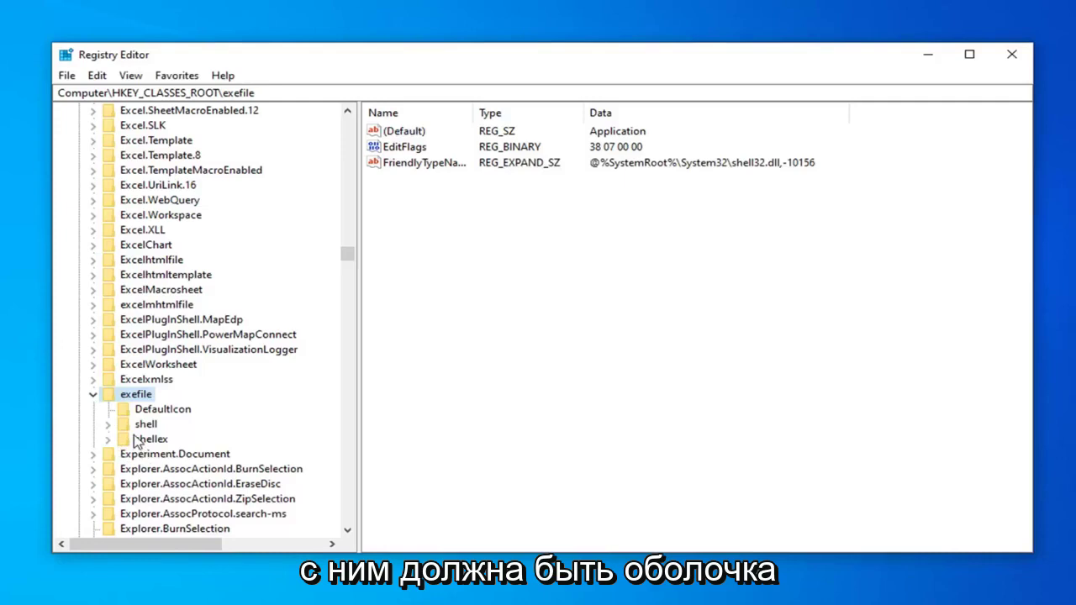
left_click(126, 425)
left_click(109, 426)
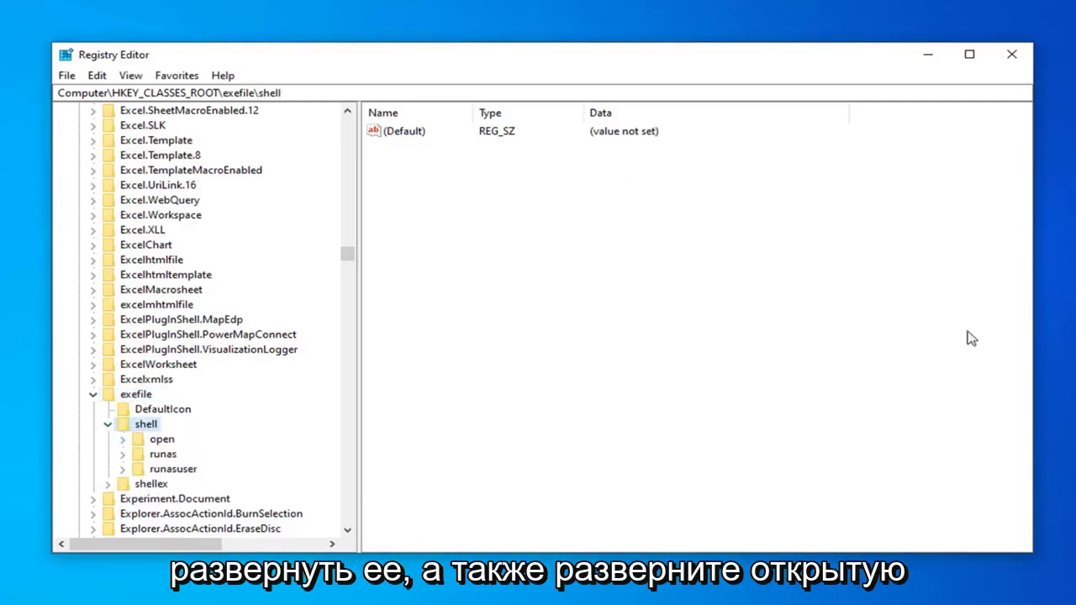
left_click(162, 439)
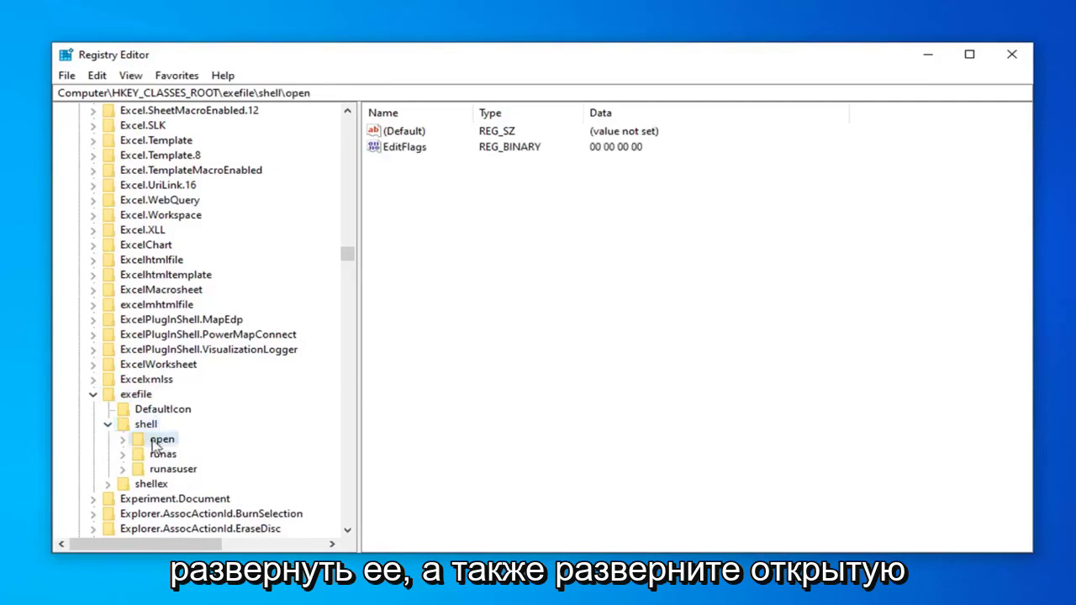
left_click(123, 439)
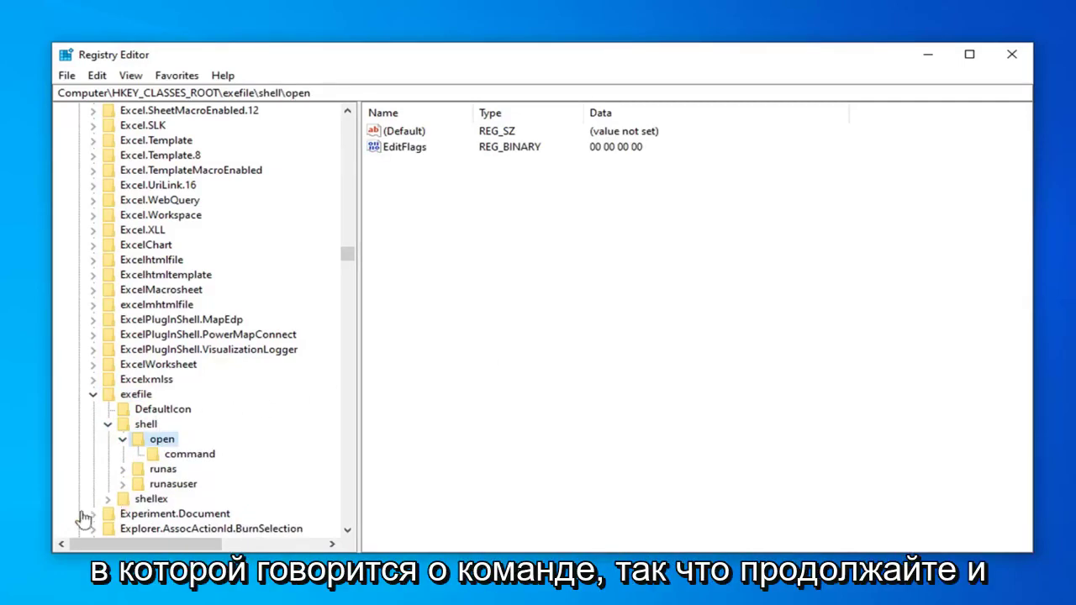
left_click(190, 456)
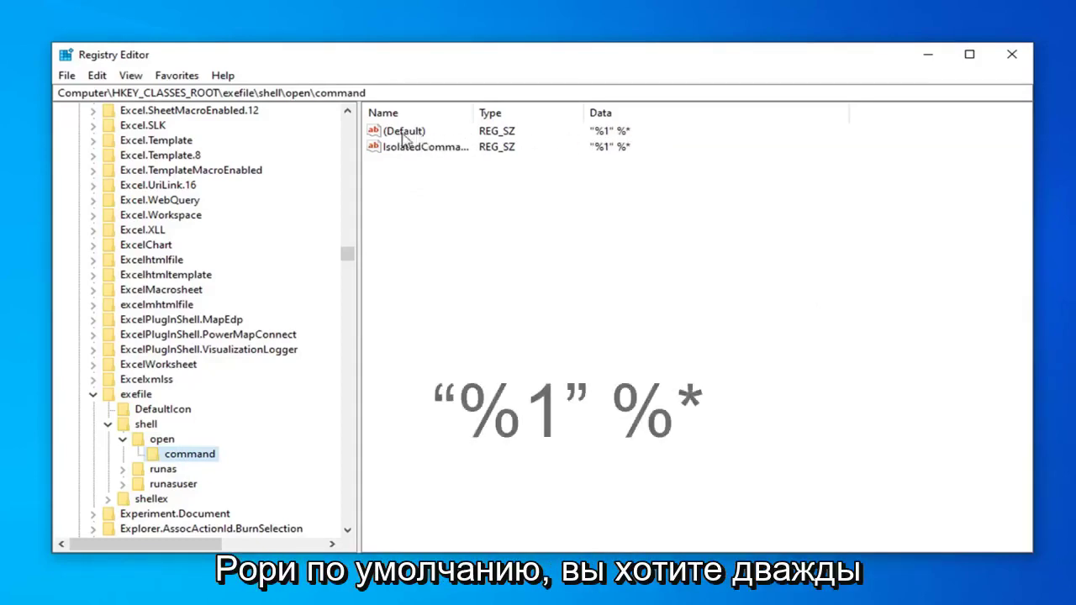
double_click(389, 132)
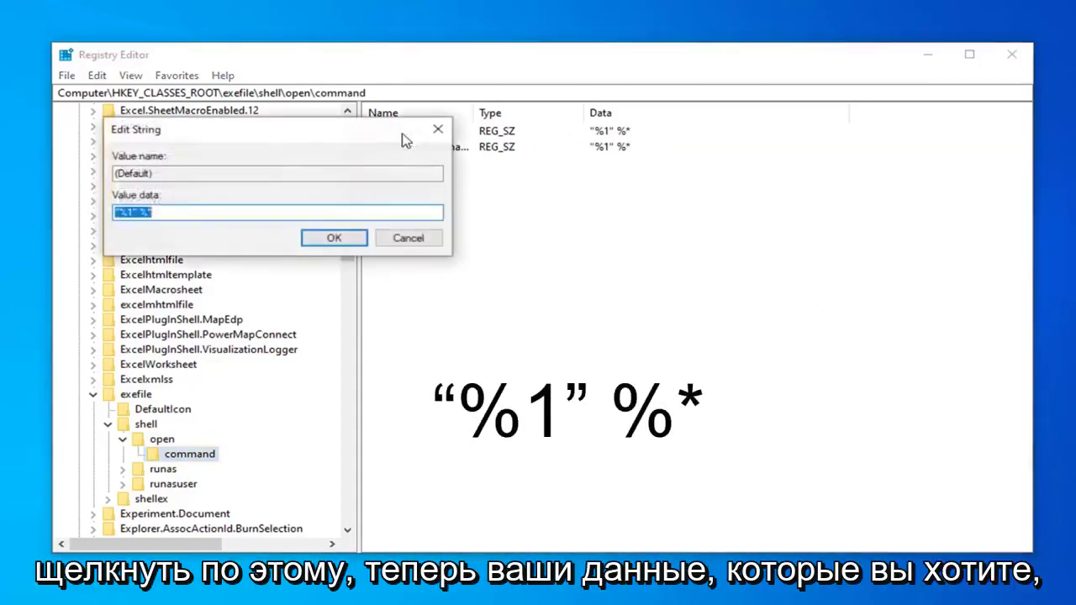
left_click_drag(210, 130, 527, 172)
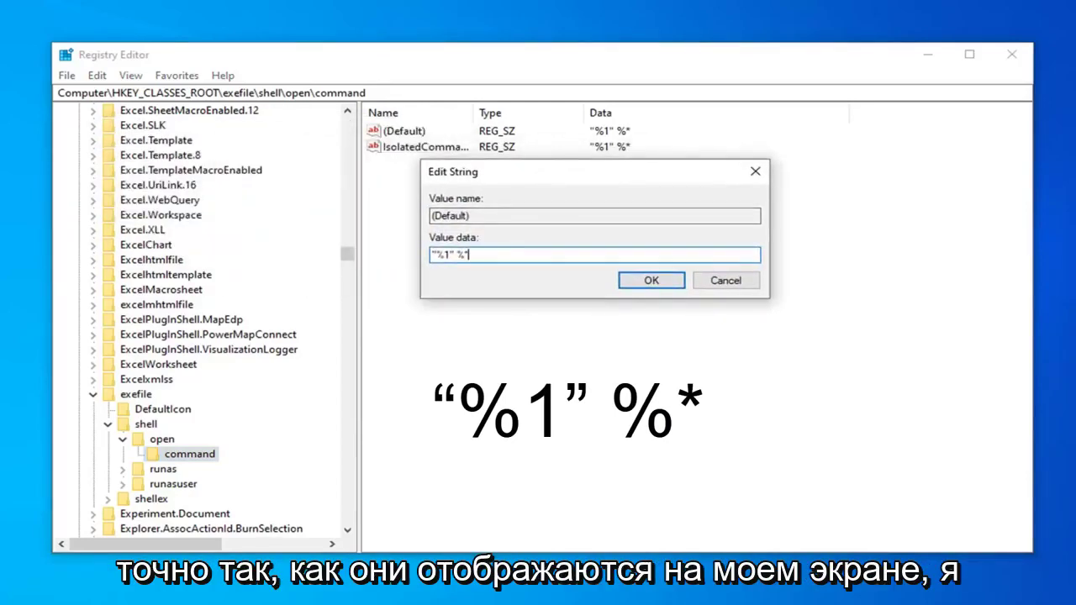
key("ctrl+a")
key("ctrl+v")
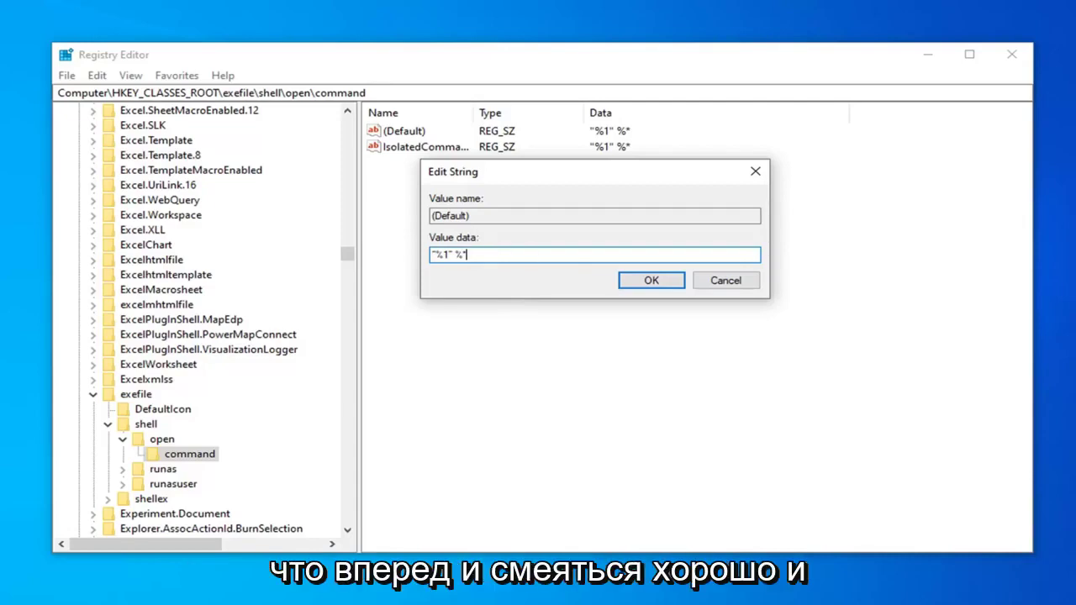
left_click(647, 281)
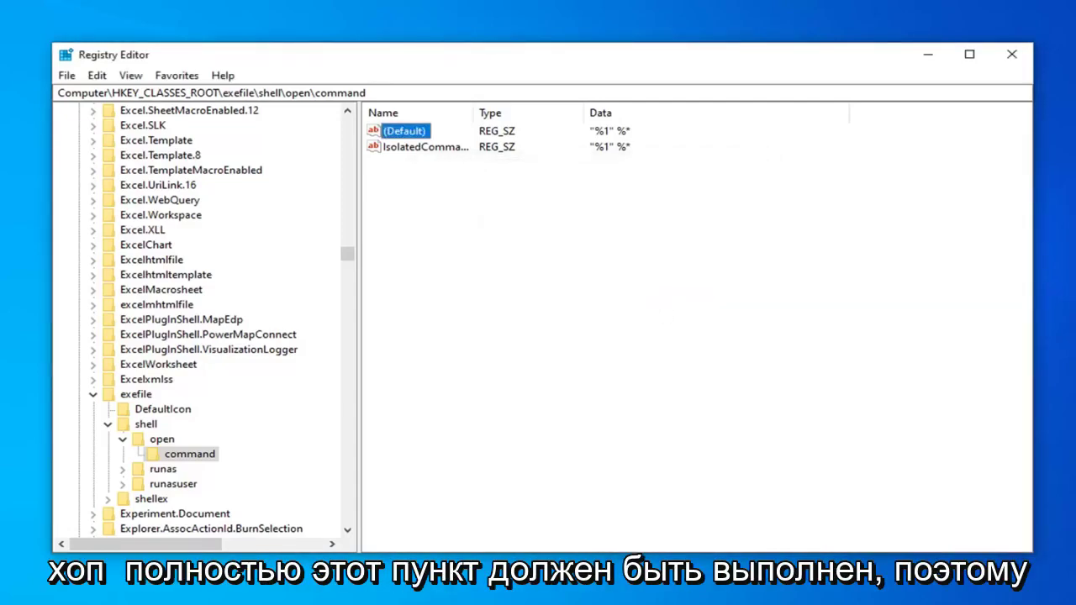
Step: Close the Registry Editor window with its title-bar X
left_click(1019, 57)
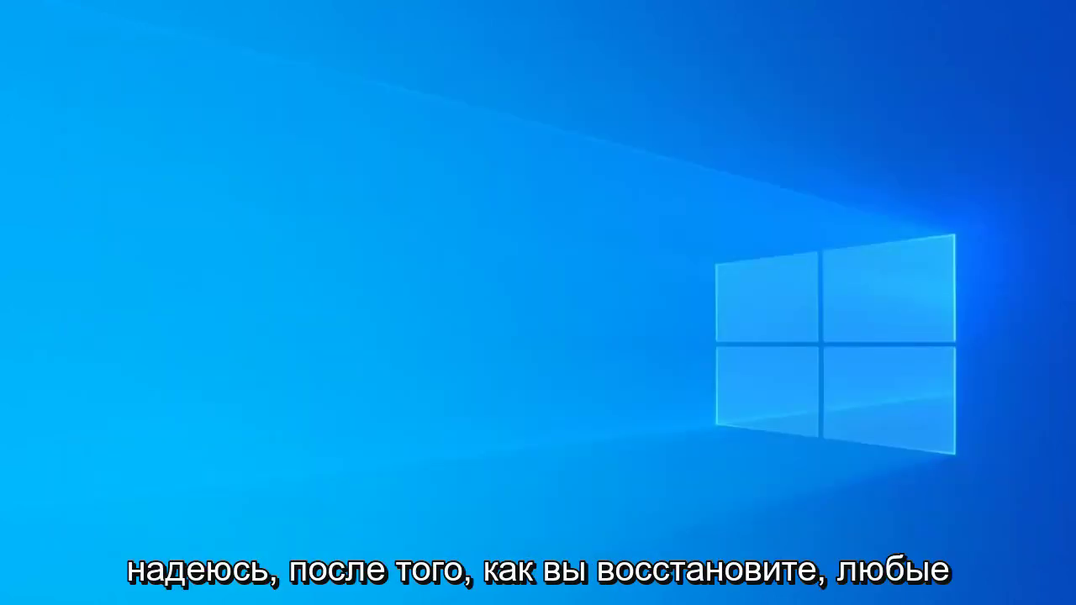